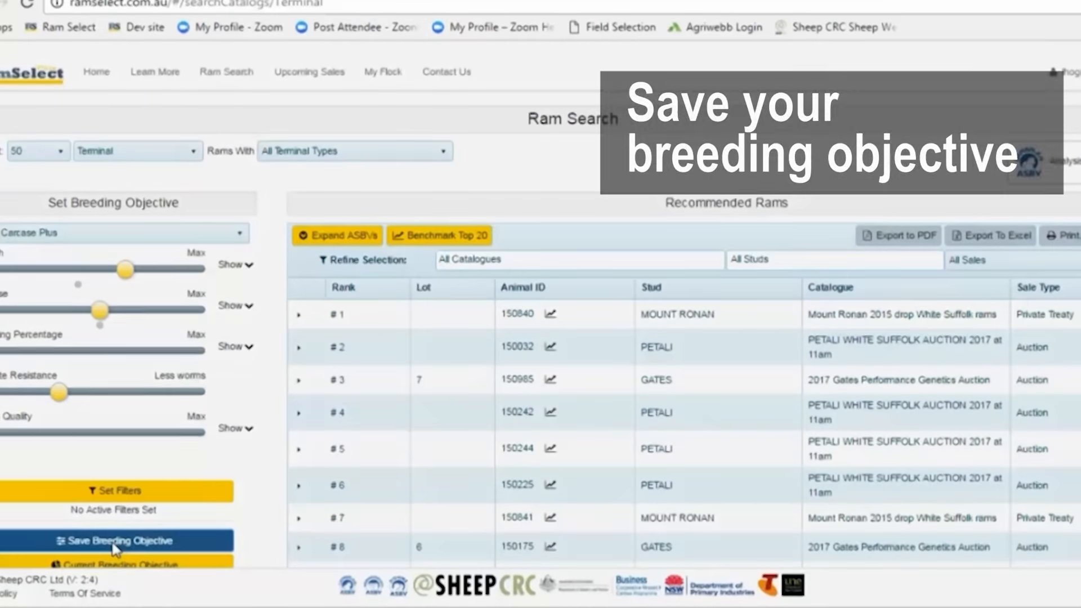
Save the current breeding objective under the name "2016 terminal breeding objective"
{"action": "left_click", "coordinate": [115, 541]}
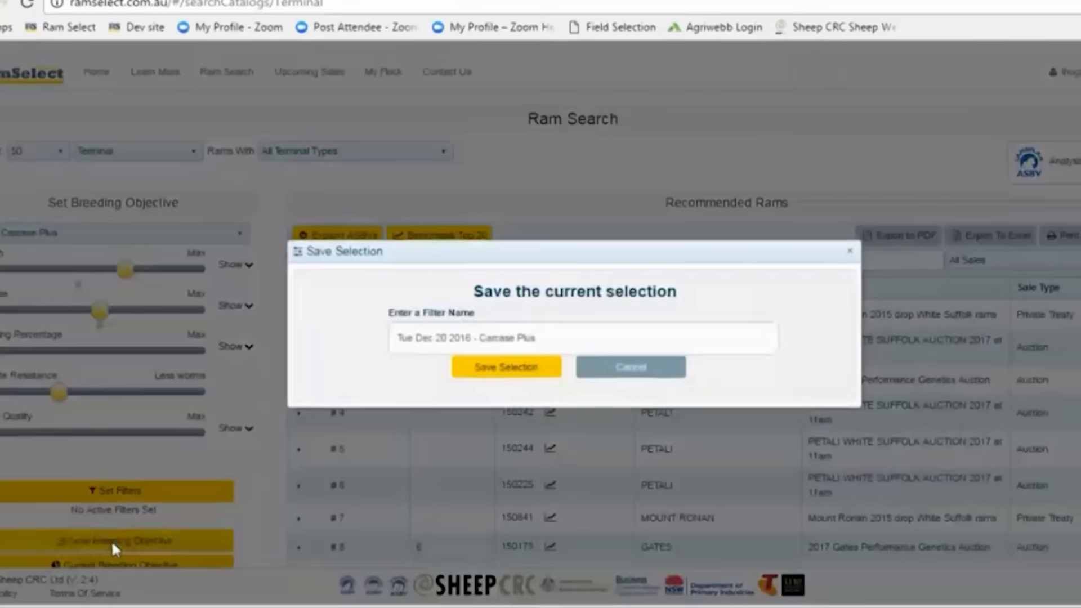
{"action": "left_click_drag", "start_coordinate": [396, 339], "coordinate": [554, 354]}
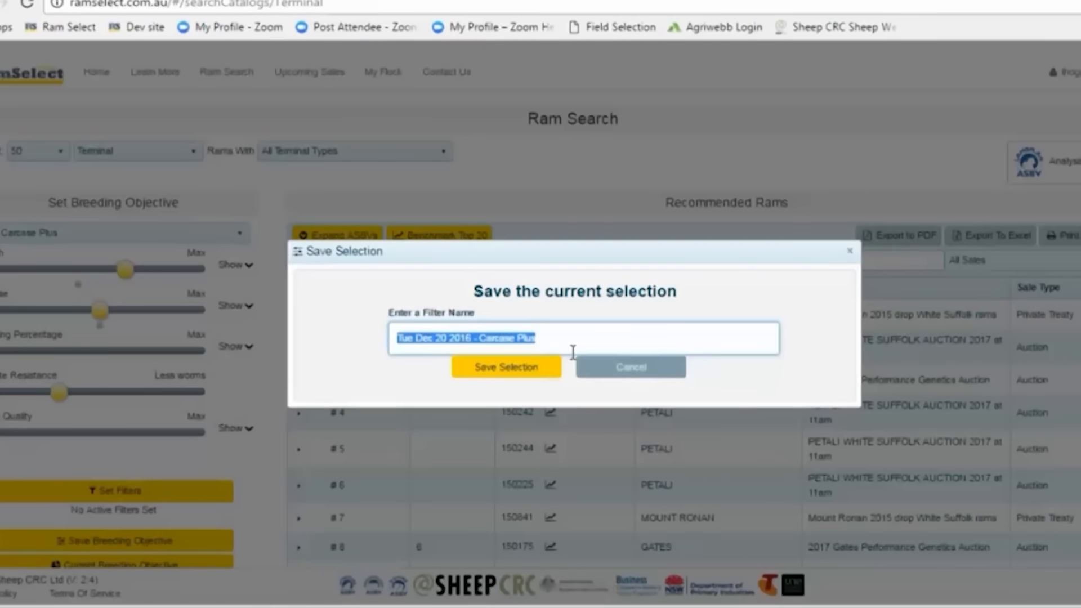
{"action": "key", "text": "BackSpace"}
{"action": "type", "text": "2"}
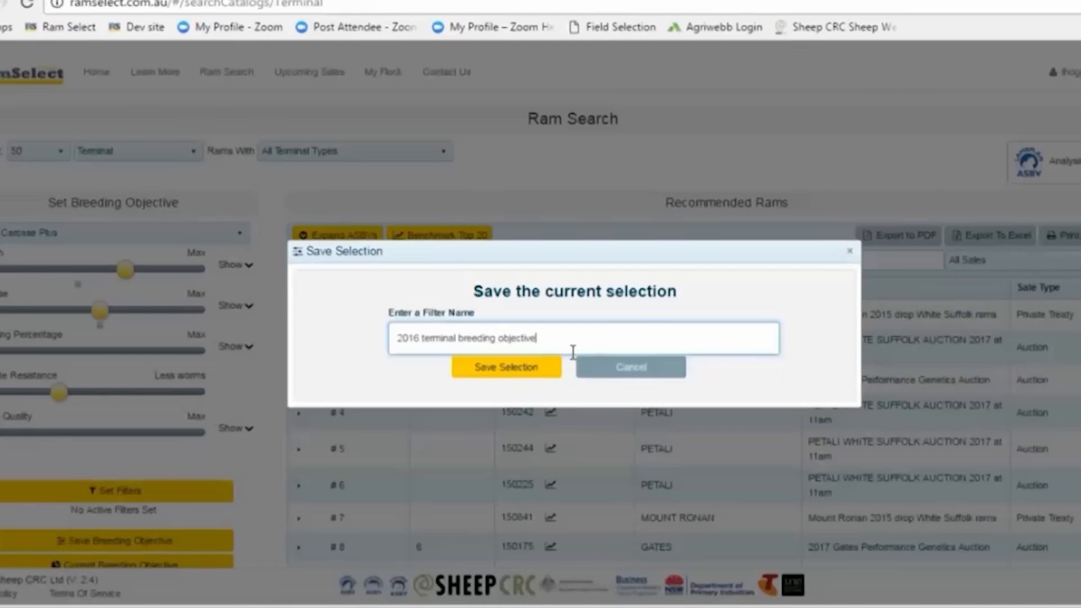
{"action": "left_click", "coordinate": [538, 373]}
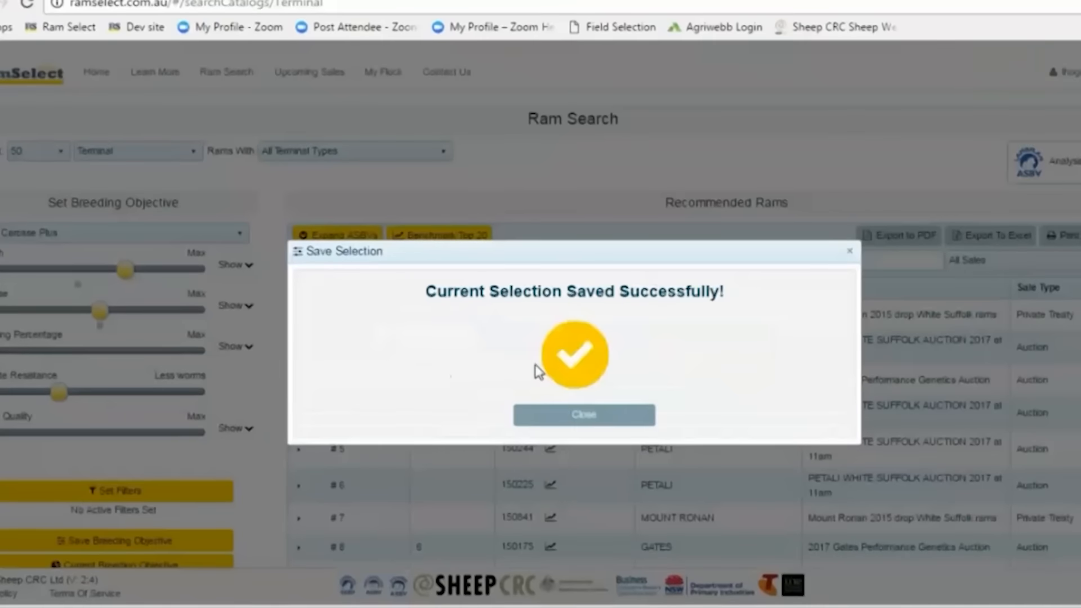
{"action": "left_click", "coordinate": [595, 416]}
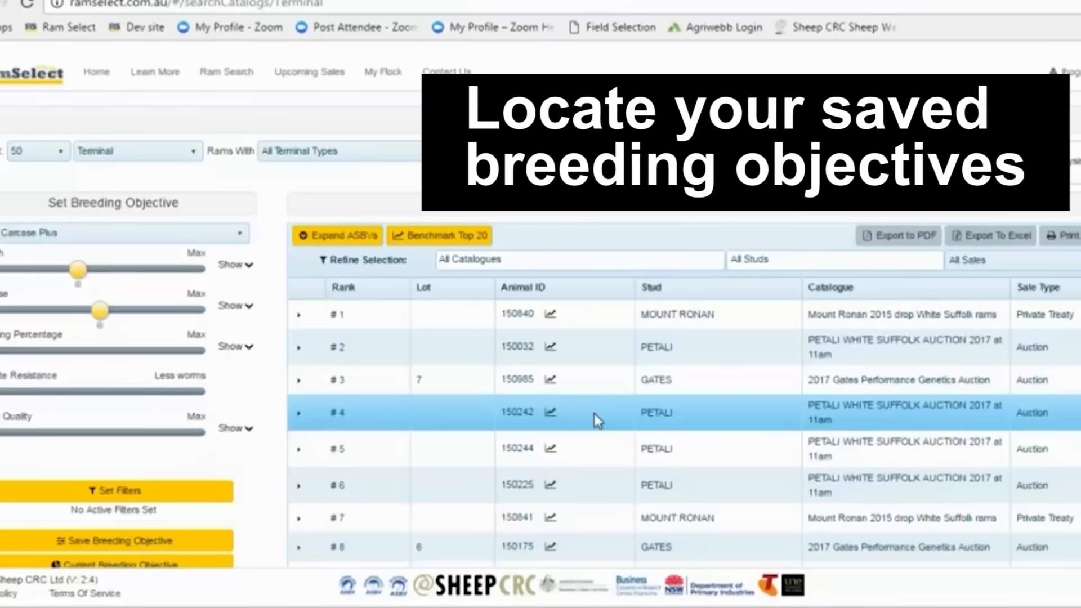
Switch the breeding objective index to the saved "2016 terminal breeding objective"
{"action": "left_click", "coordinate": [233, 240]}
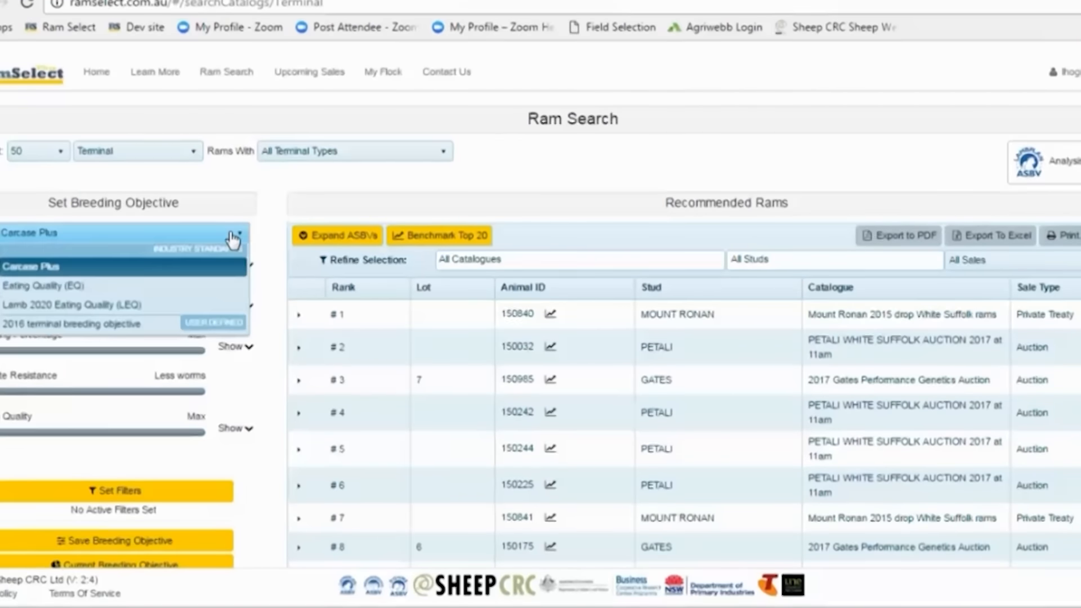
{"action": "left_click", "coordinate": [126, 332]}
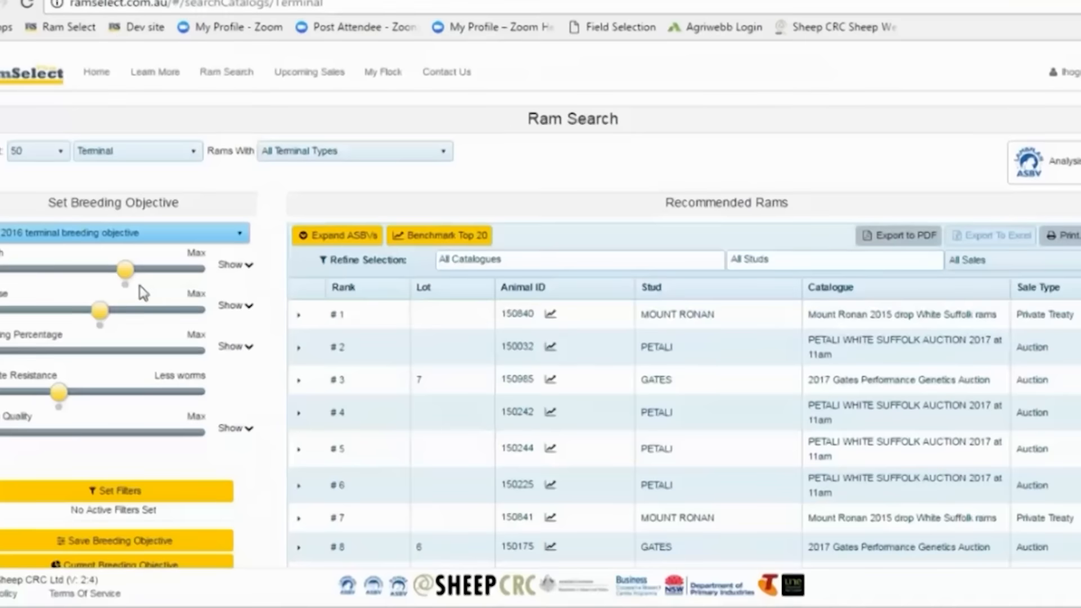
Open My Flock and go to the saved breeding objectives section
{"action": "left_click", "coordinate": [388, 78]}
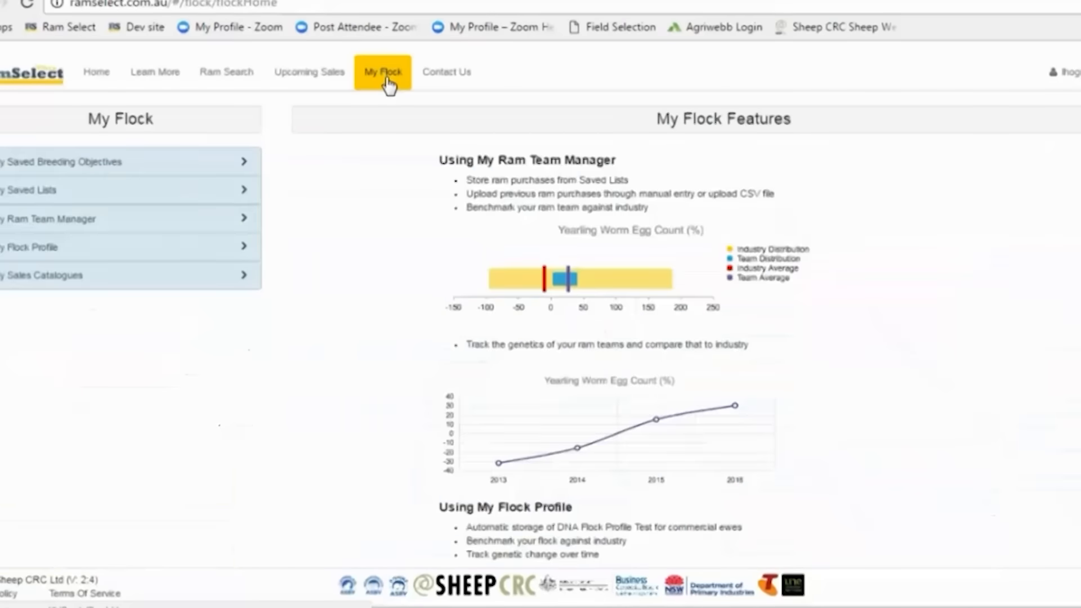
{"action": "left_click", "coordinate": [16, 168]}
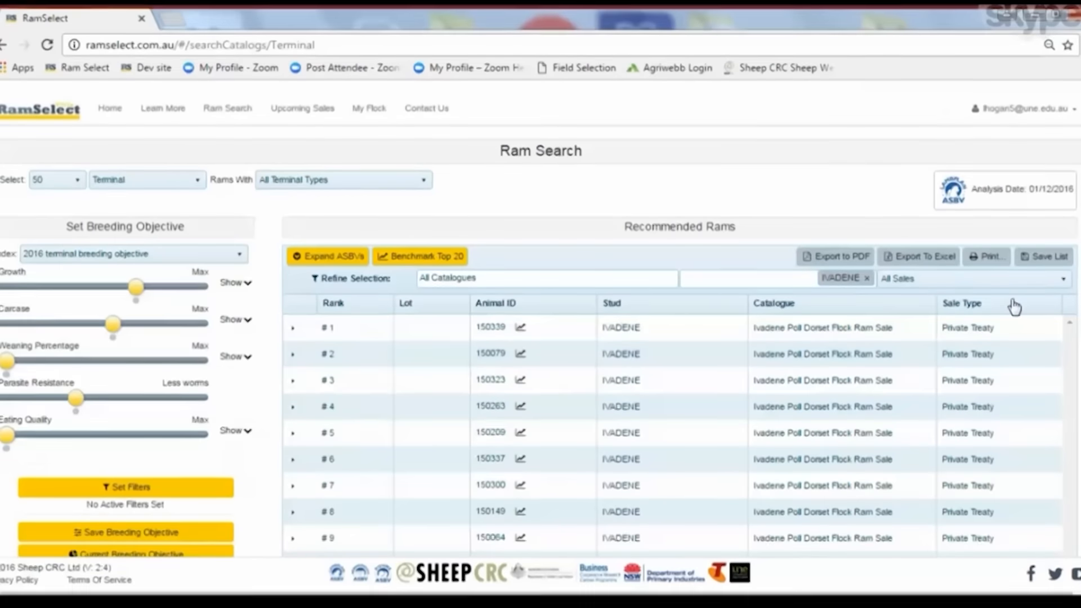
Save the current list of recommended Ivadene rams as a list named "Ivadene"
{"action": "left_click", "coordinate": [1048, 257]}
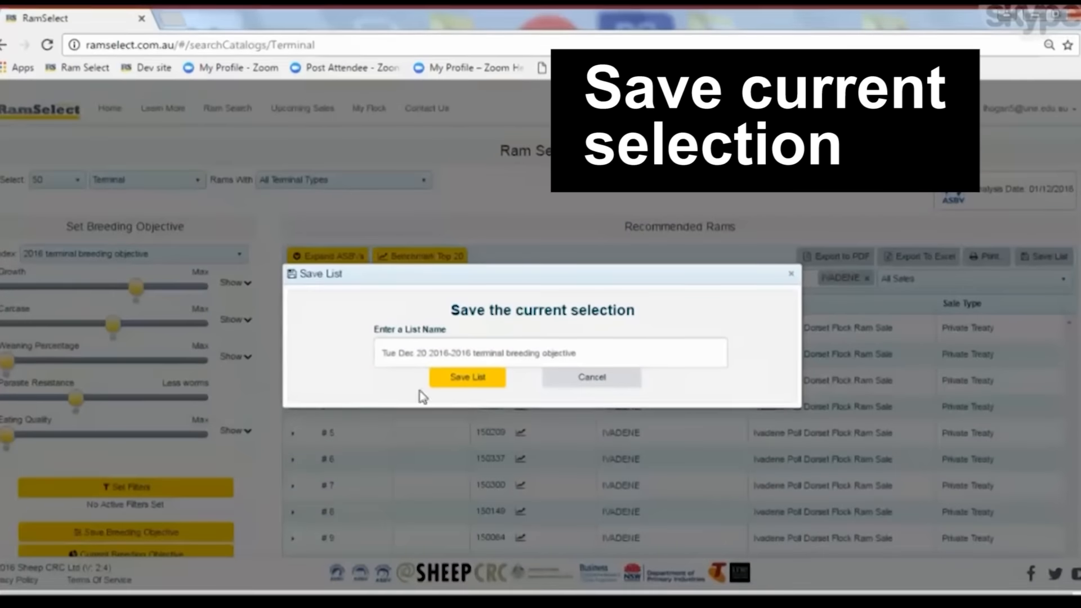
{"action": "left_click_drag", "start_coordinate": [382, 353], "coordinate": [616, 362]}
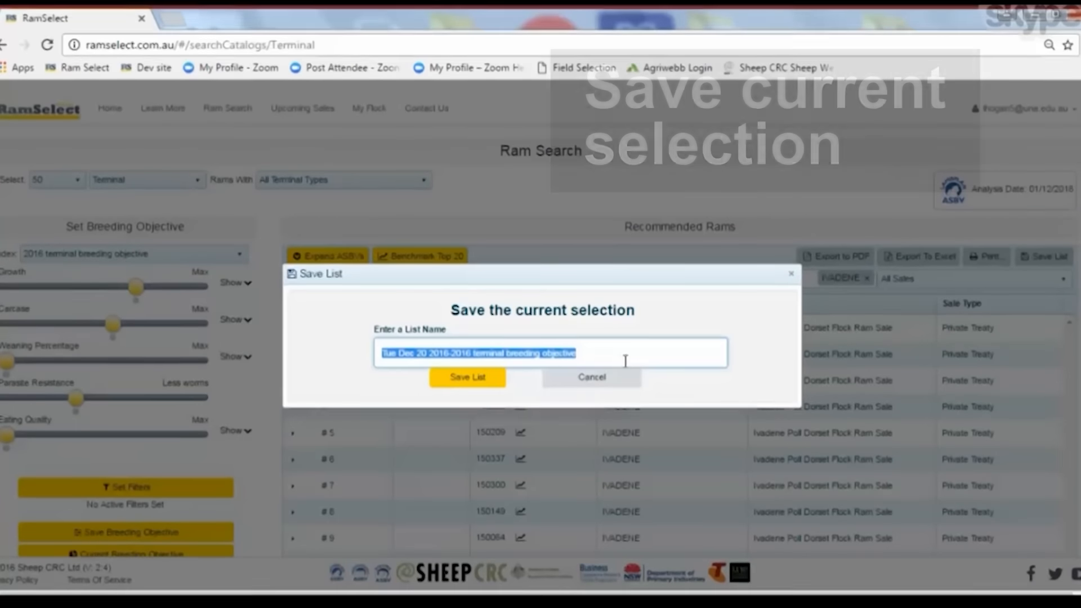
{"action": "key", "text": "BackSpace"}
{"action": "type", "text": "("}
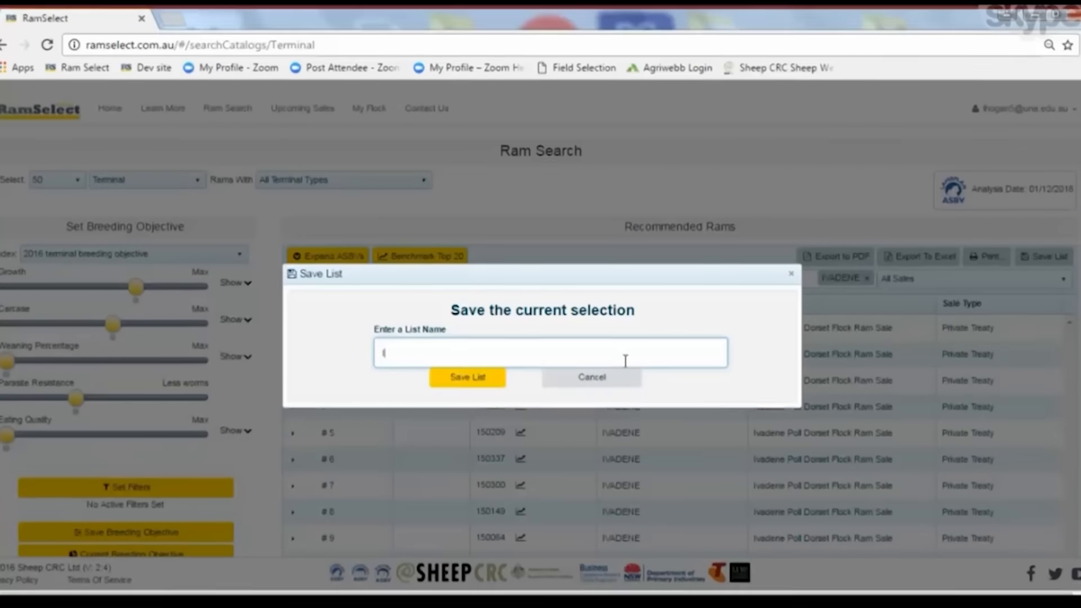
{"action": "type", "text": "vadene"}
{"action": "left_click", "coordinate": [475, 380]}
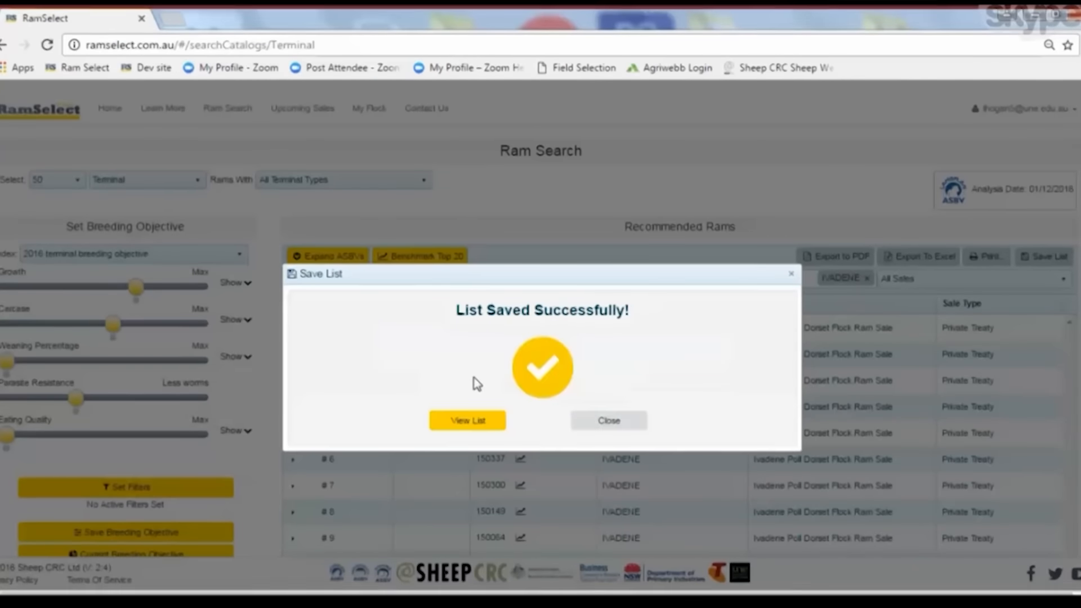
{"action": "left_click", "coordinate": [596, 422]}
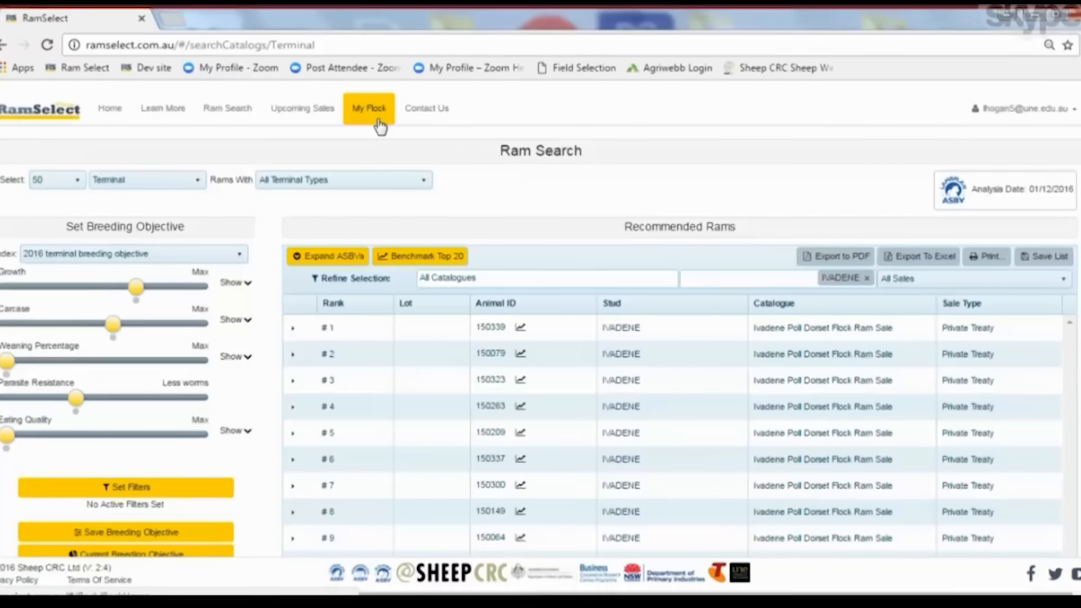
Open the saved Ivadene list from My Flock and browse through its ranked rams
{"action": "left_click", "coordinate": [379, 119]}
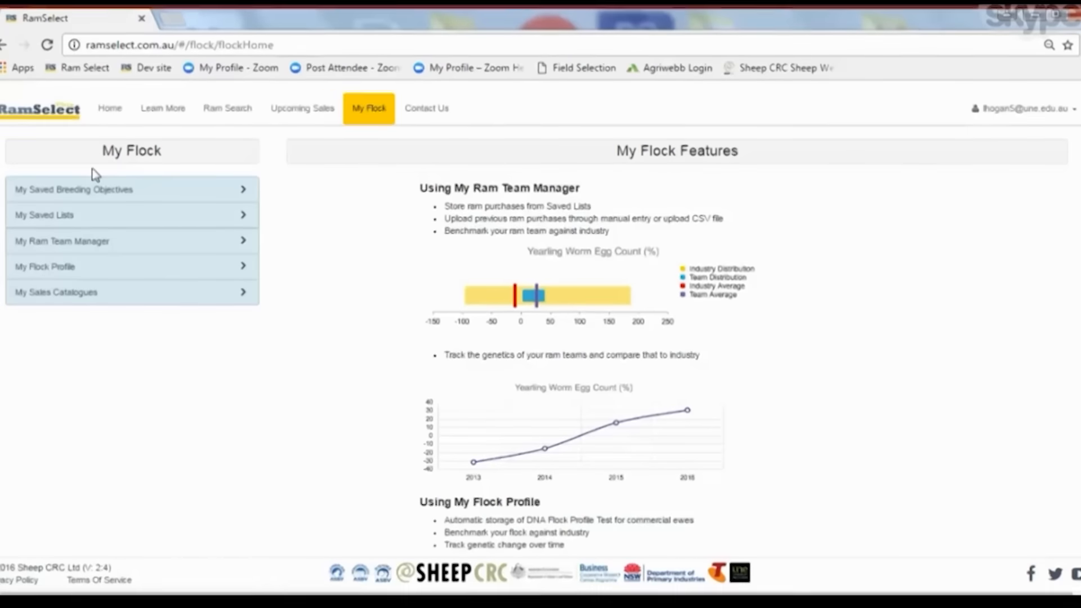
{"action": "left_click", "coordinate": [54, 224]}
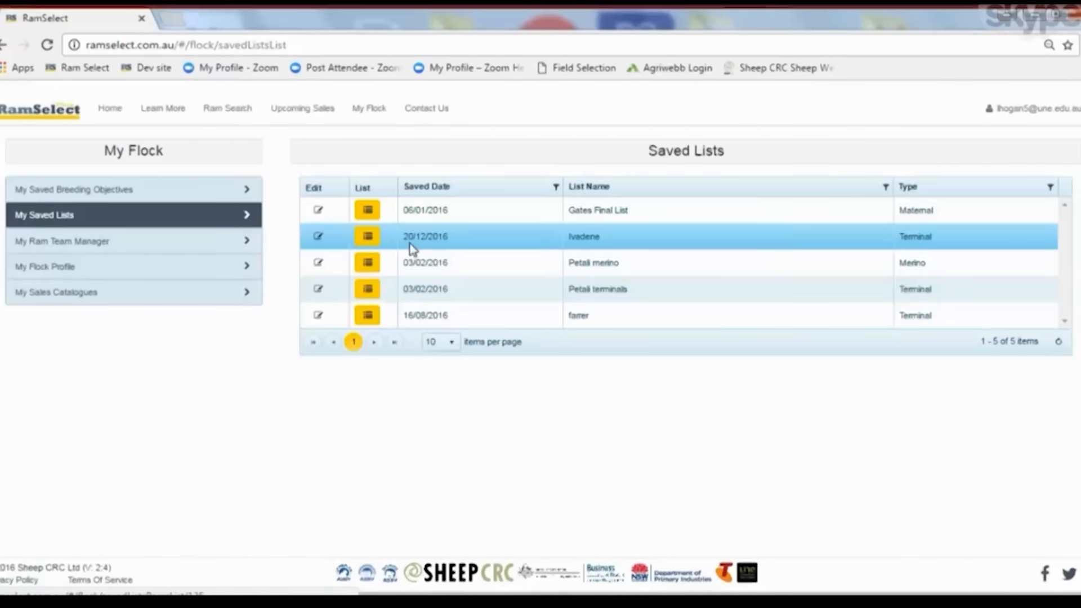
{"action": "left_click", "coordinate": [367, 238]}
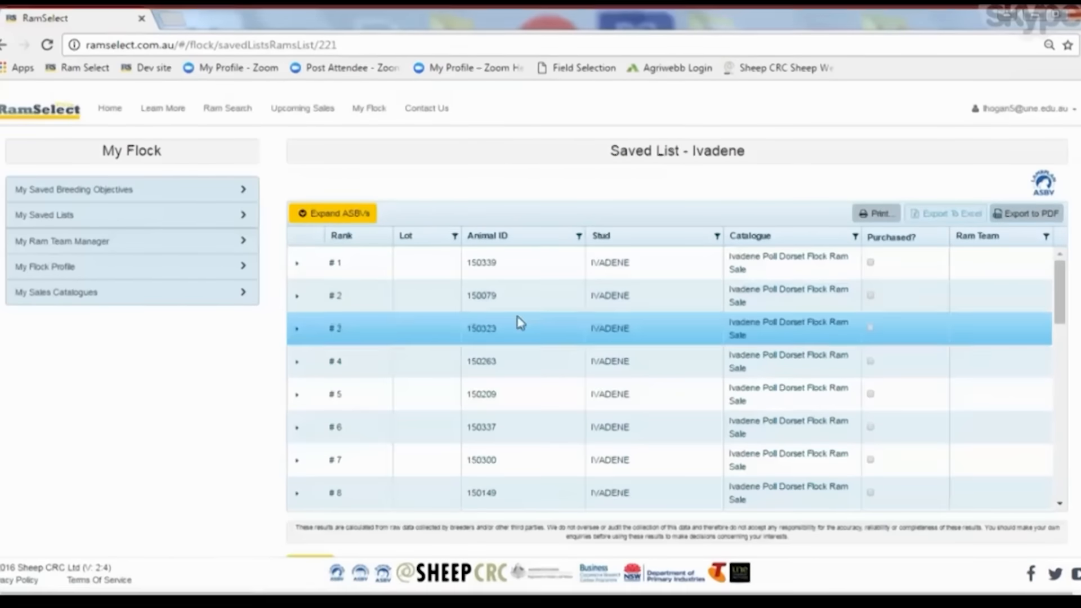
{"action": "scroll", "coordinate": [494, 425], "scroll_direction": "down", "scroll_amount": 4}
{"action": "scroll", "coordinate": [494, 425], "scroll_direction": "down", "scroll_amount": 9}
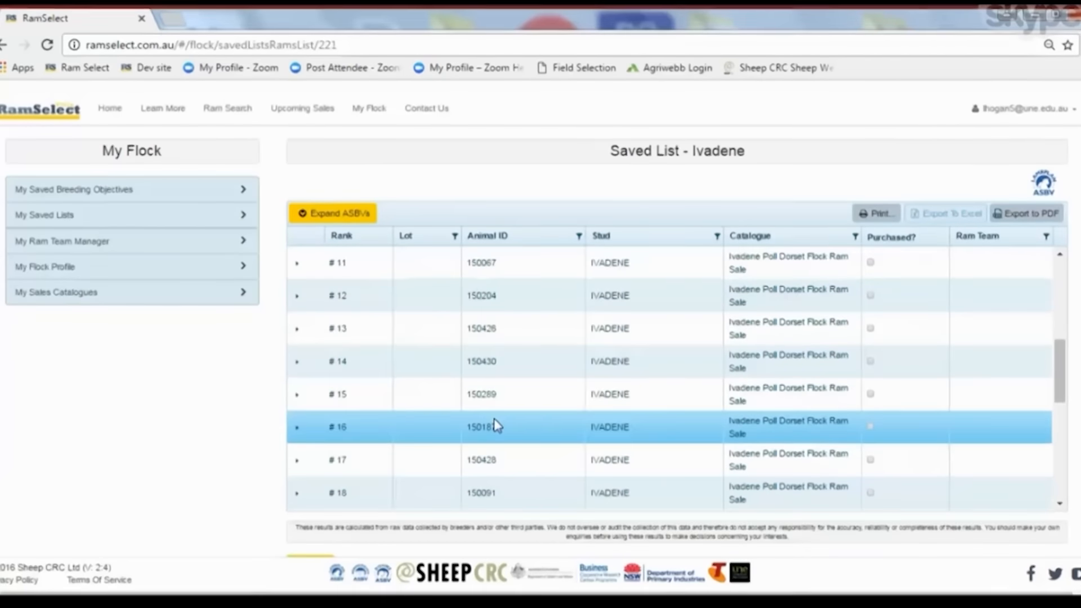
{"action": "scroll", "coordinate": [494, 425], "scroll_direction": "down", "scroll_amount": 2}
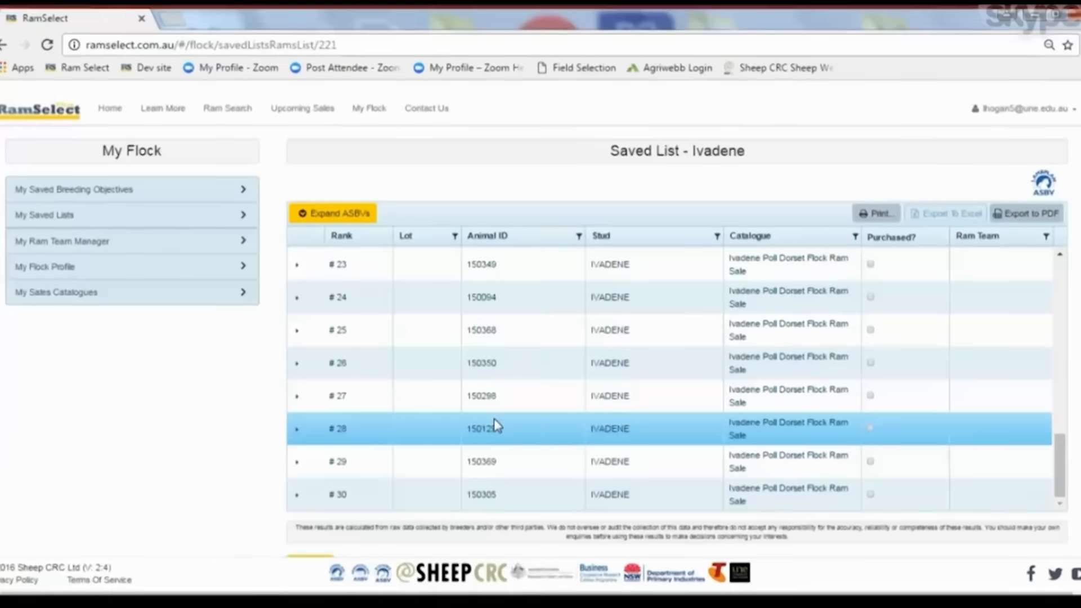
{"action": "scroll", "coordinate": [494, 424], "scroll_direction": "up", "scroll_amount": 5}
{"action": "scroll", "coordinate": [494, 425], "scroll_direction": "up", "scroll_amount": 9}
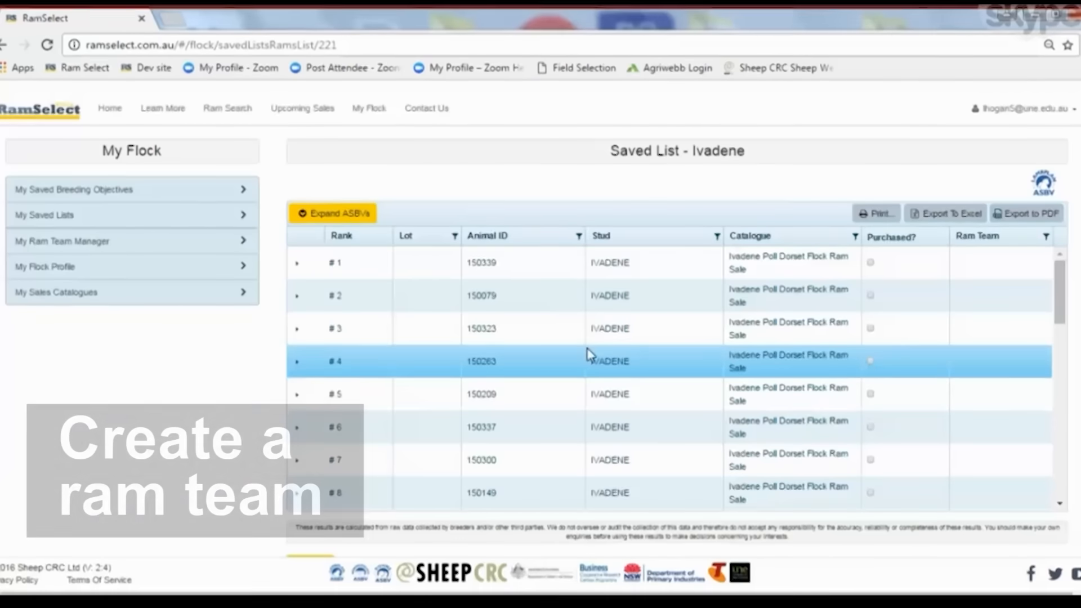
Create a new ram team named "Ivadene rams" with type Terminal and joining month February
{"action": "left_click", "coordinate": [50, 244]}
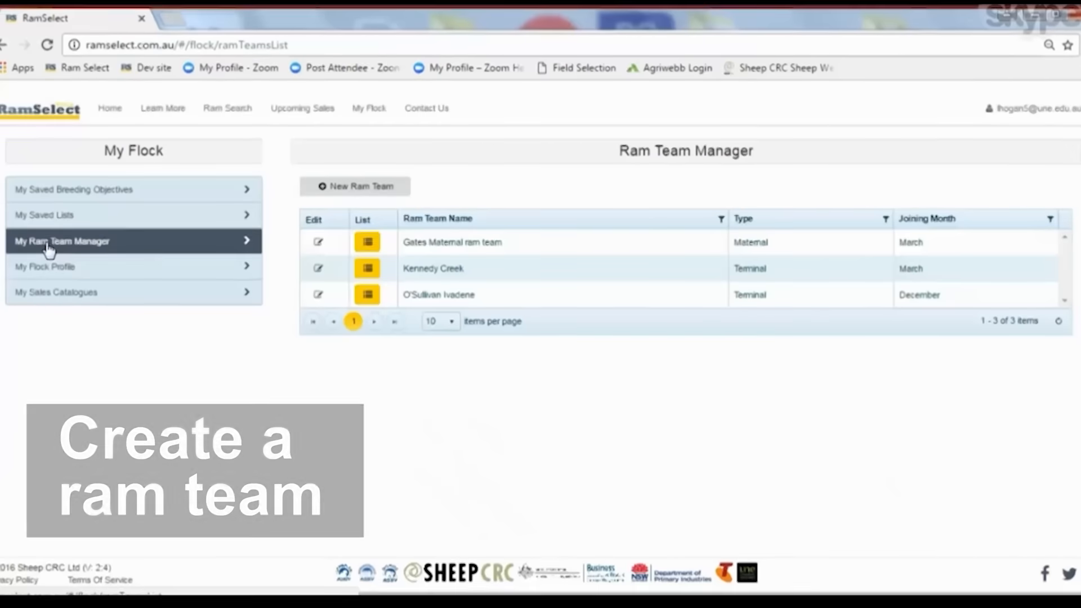
{"action": "left_click", "coordinate": [377, 192]}
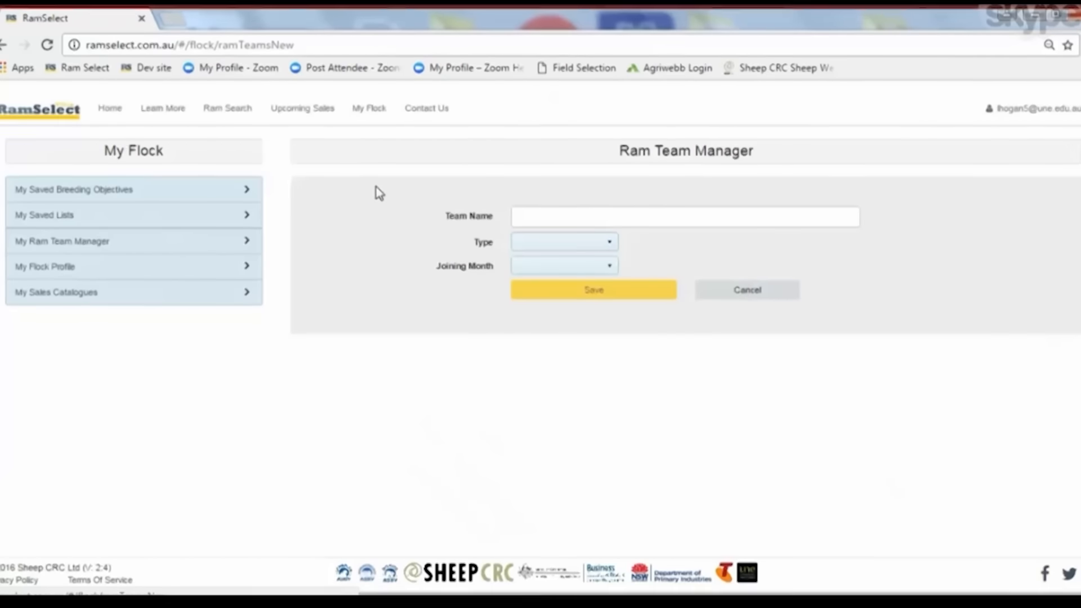
{"action": "left_click", "coordinate": [533, 210]}
{"action": "type", "text": "lvadene"}
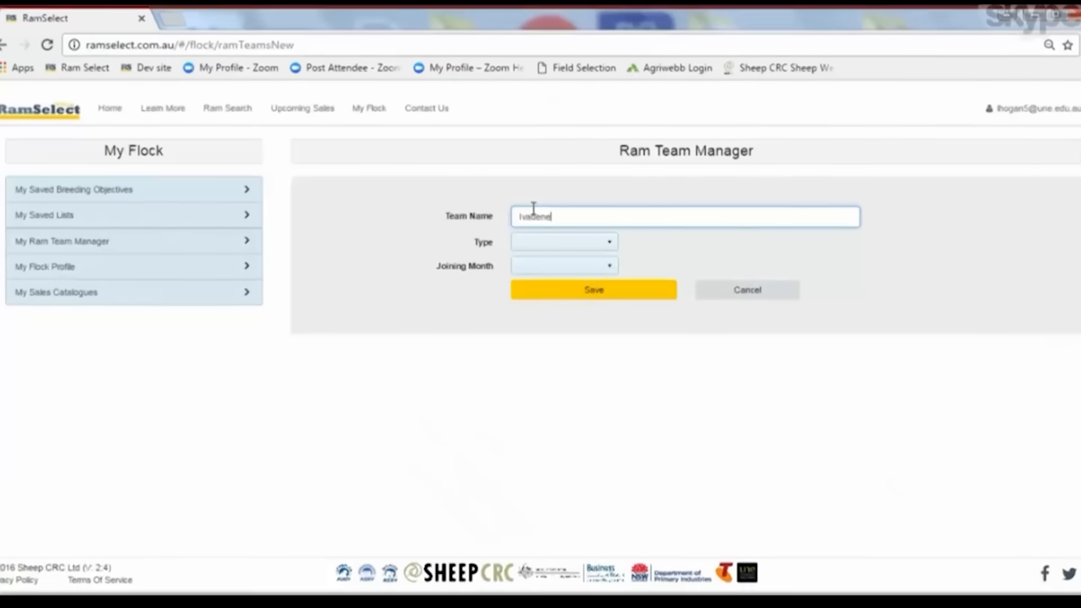
{"action": "type", "text": " rams"}
{"action": "left_click", "coordinate": [609, 244]}
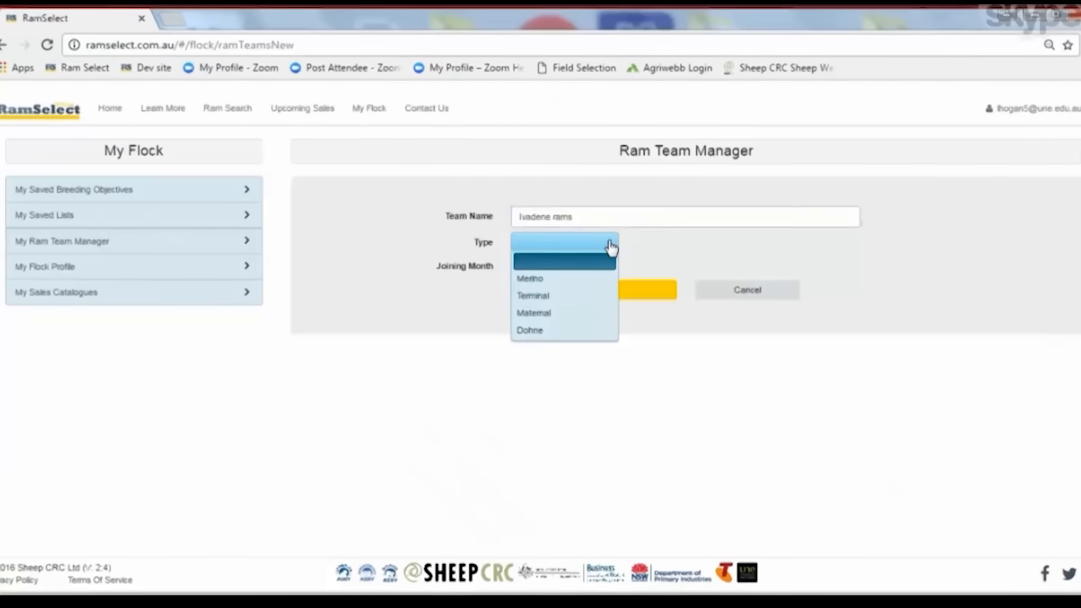
{"action": "left_click", "coordinate": [570, 297]}
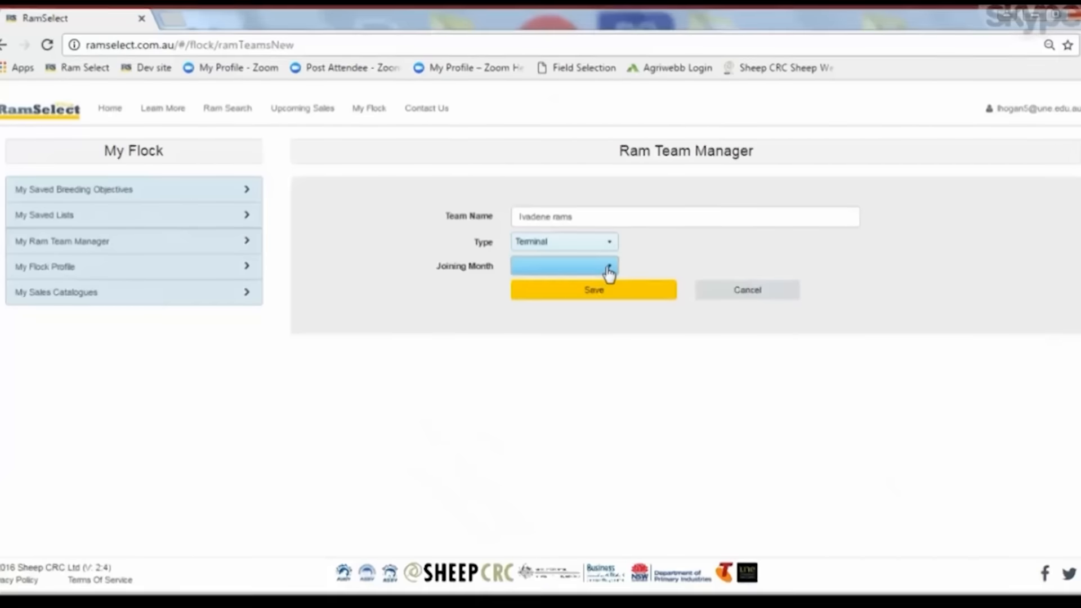
{"action": "left_click", "coordinate": [608, 268]}
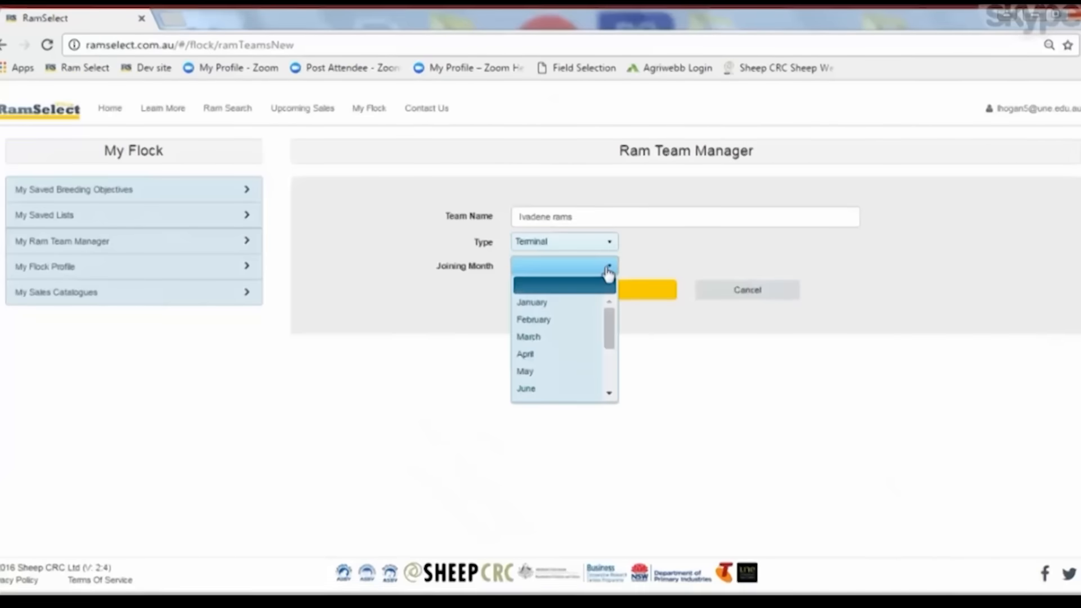
{"action": "left_click", "coordinate": [546, 319]}
{"action": "left_click", "coordinate": [580, 295]}
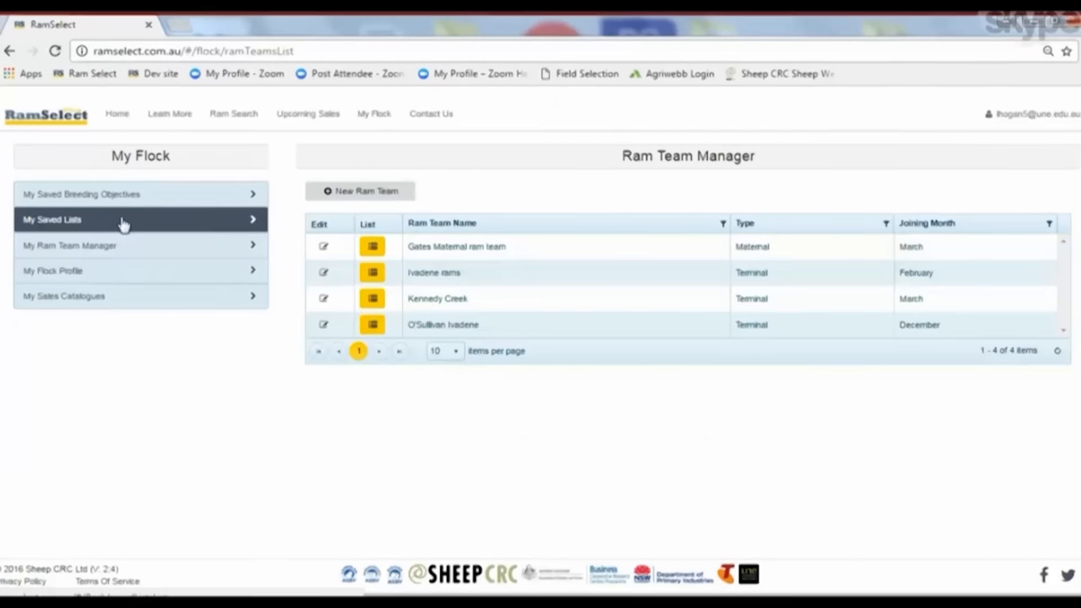
Reopen the saved Ivadene list and record ram 150337 as purchased into the Ivadene rams team
{"action": "left_click", "coordinate": [251, 220]}
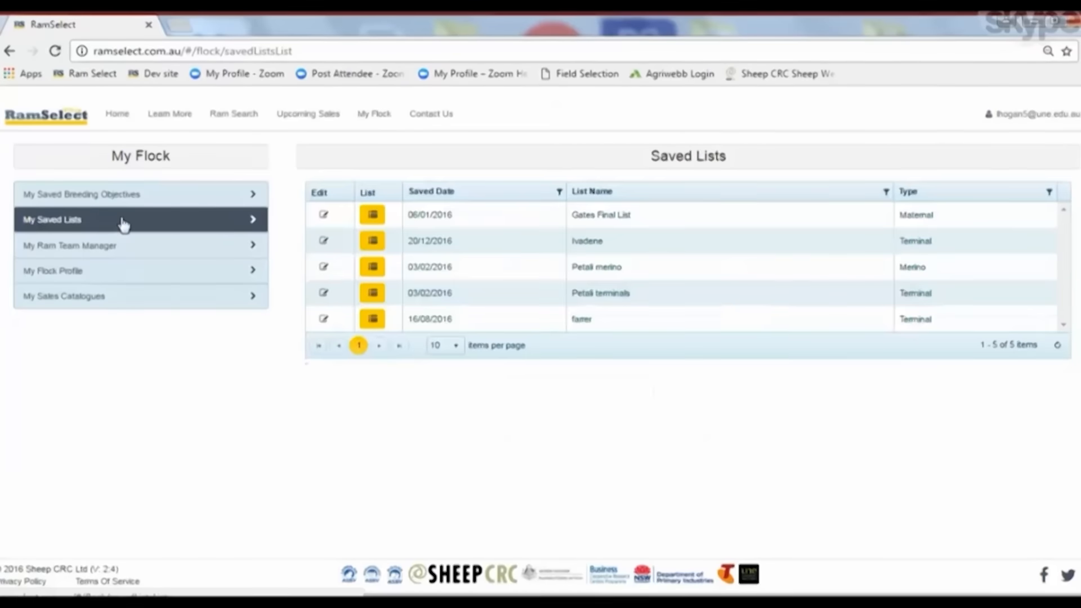
{"action": "left_click", "coordinate": [373, 241]}
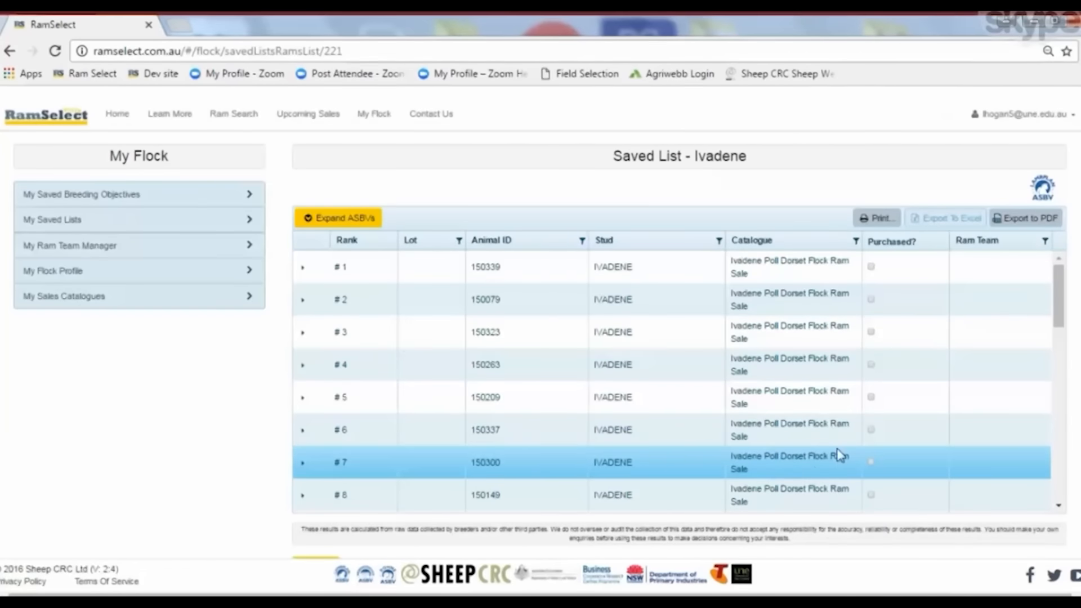
{"action": "left_click", "coordinate": [871, 432]}
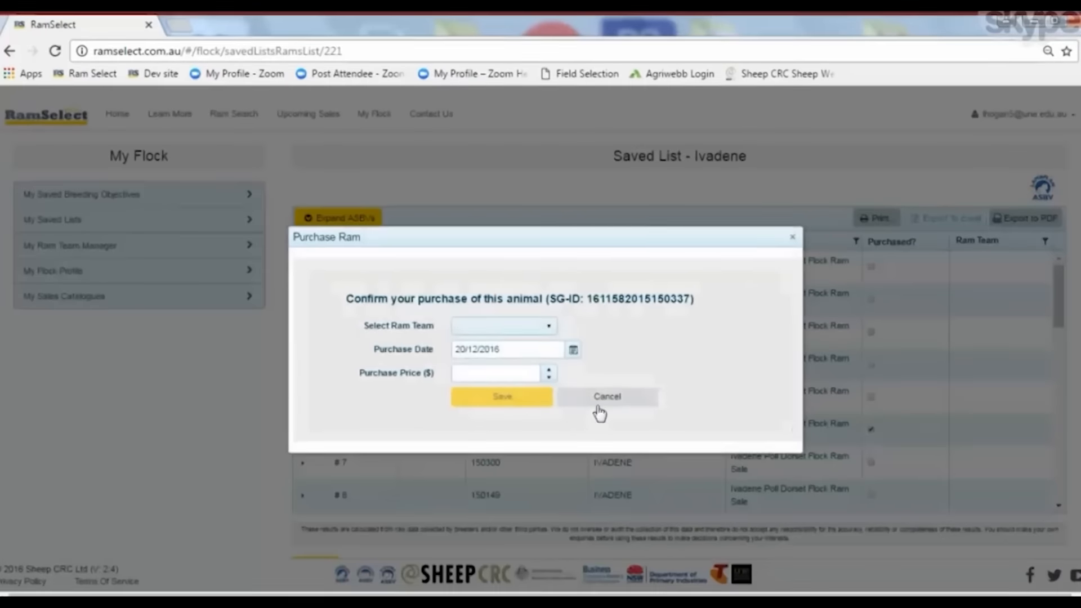
{"action": "left_click", "coordinate": [550, 332]}
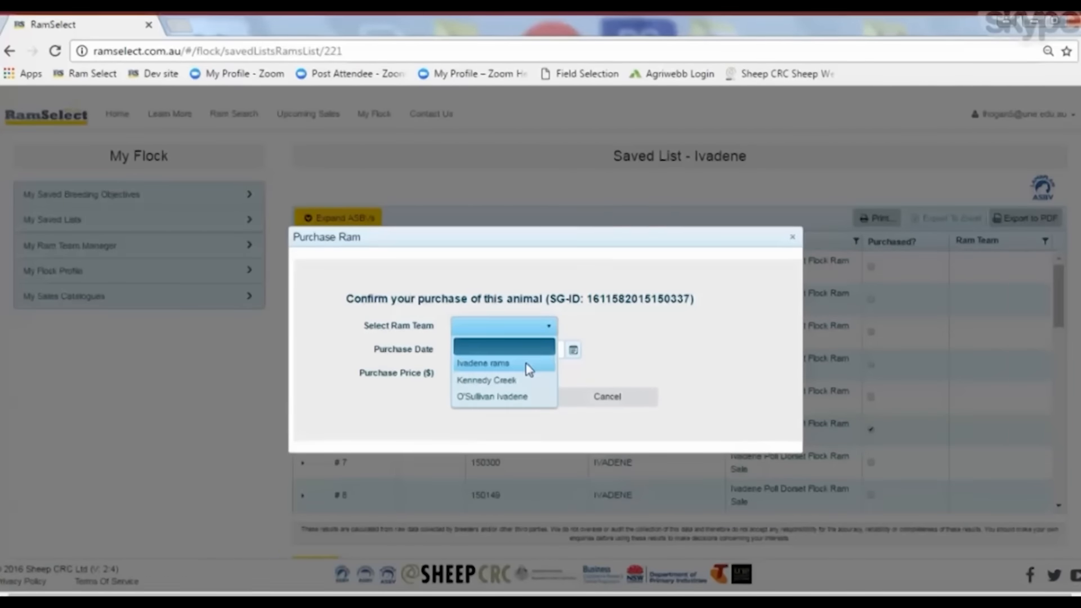
{"action": "left_click", "coordinate": [528, 366]}
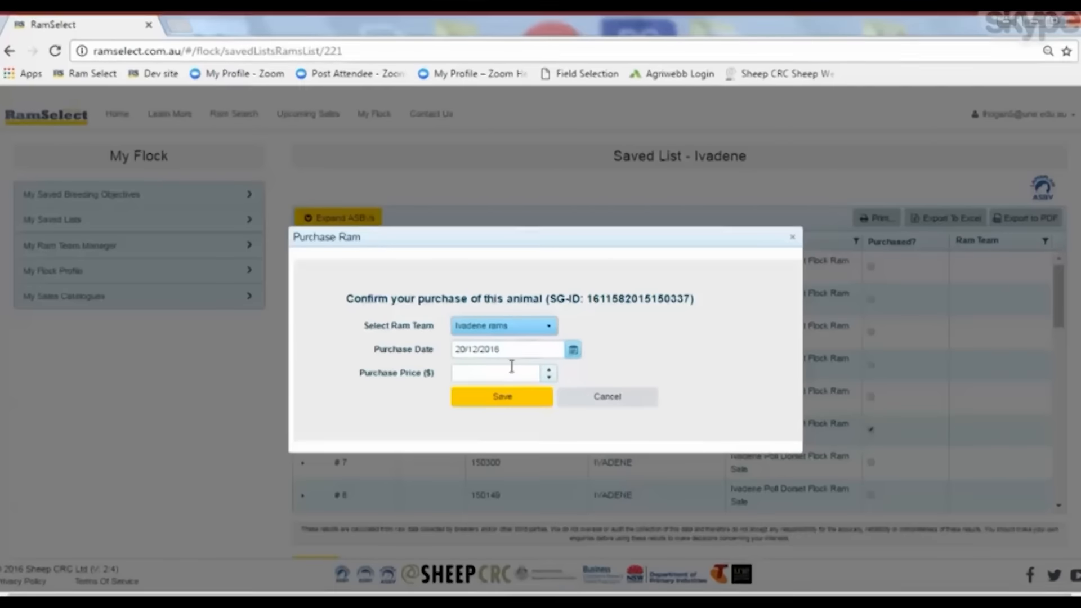
{"action": "left_click", "coordinate": [486, 400]}
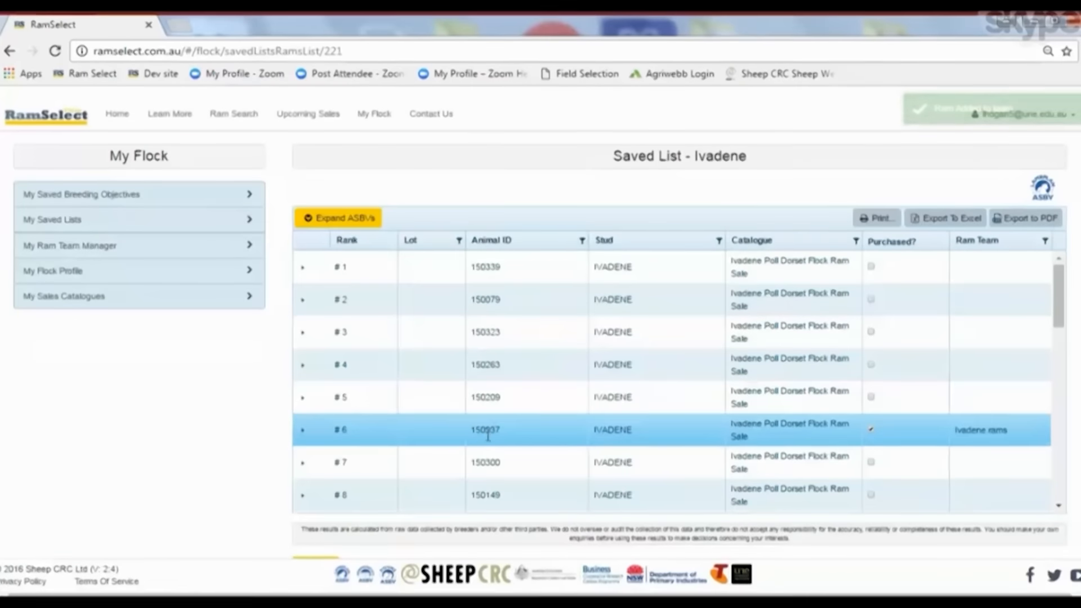
Mark ram 150202 in the saved Ivadene list as purchased into the Ivadene rams team
{"action": "scroll", "coordinate": [483, 417], "scroll_direction": "down", "scroll_amount": 3}
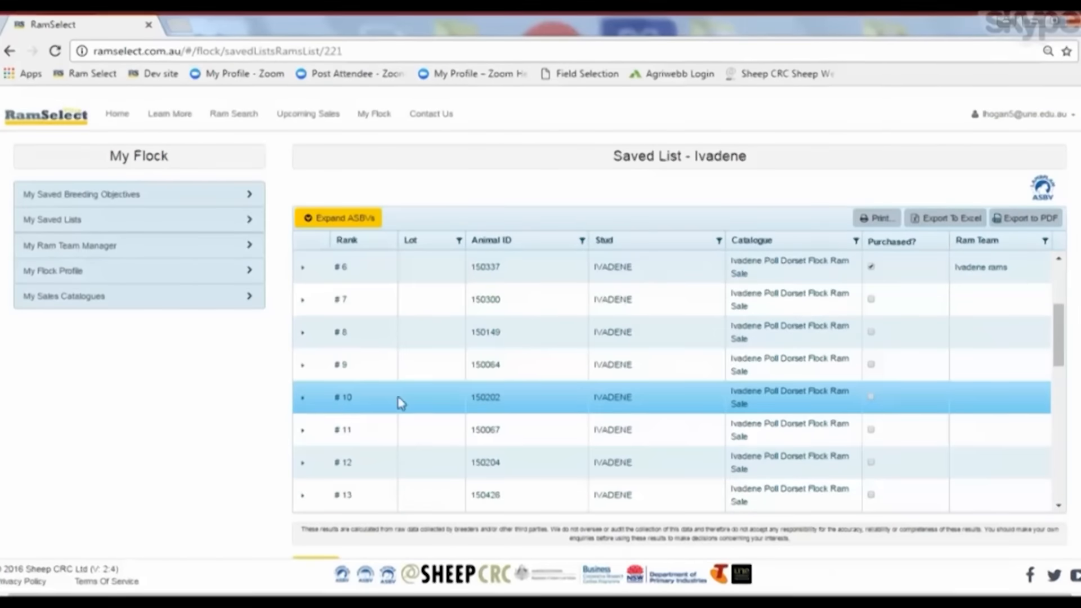
{"action": "left_click", "coordinate": [871, 398]}
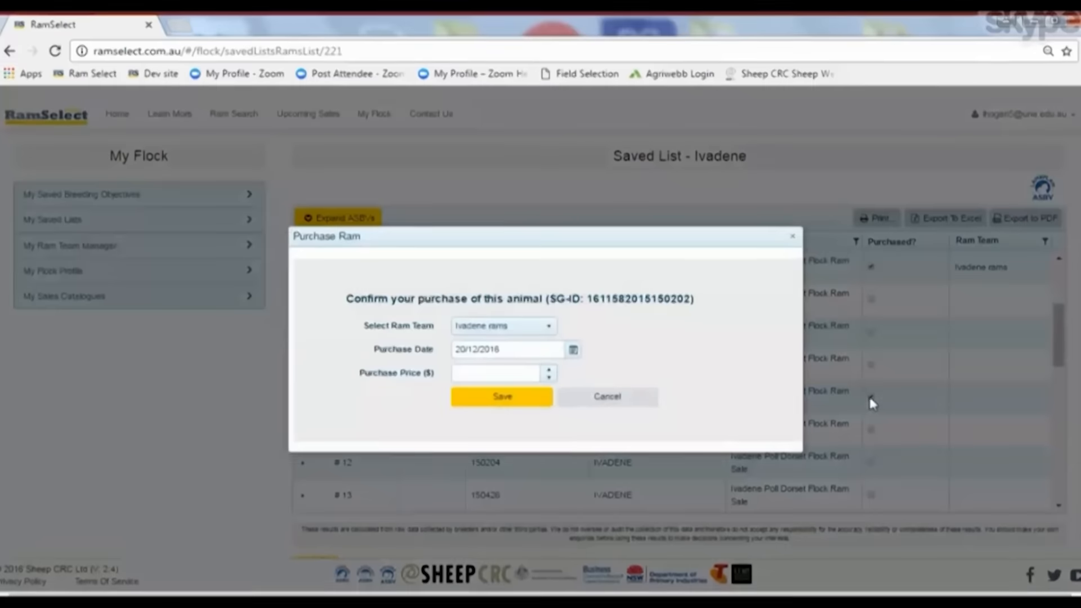
{"action": "left_click", "coordinate": [491, 401]}
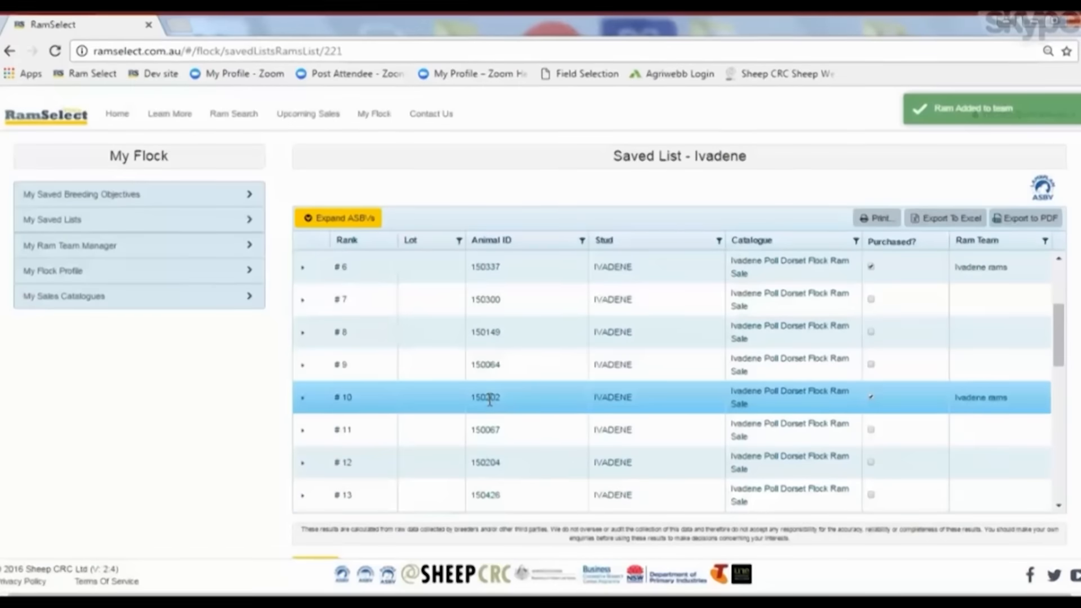
{"action": "left_click", "coordinate": [111, 251]}
{"action": "left_click", "coordinate": [350, 279]}
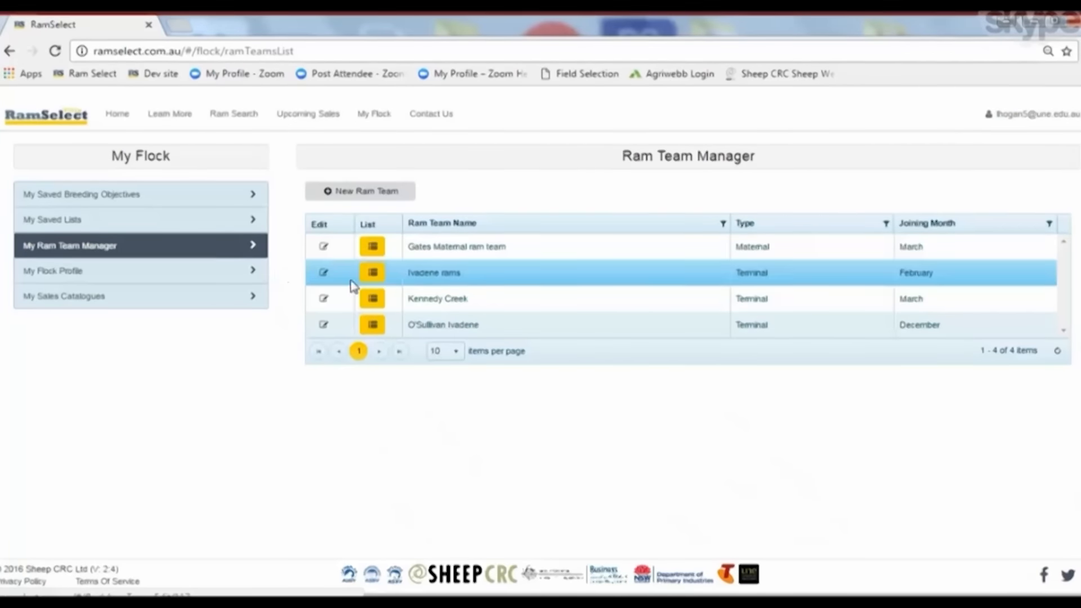
{"action": "left_click", "coordinate": [373, 274]}
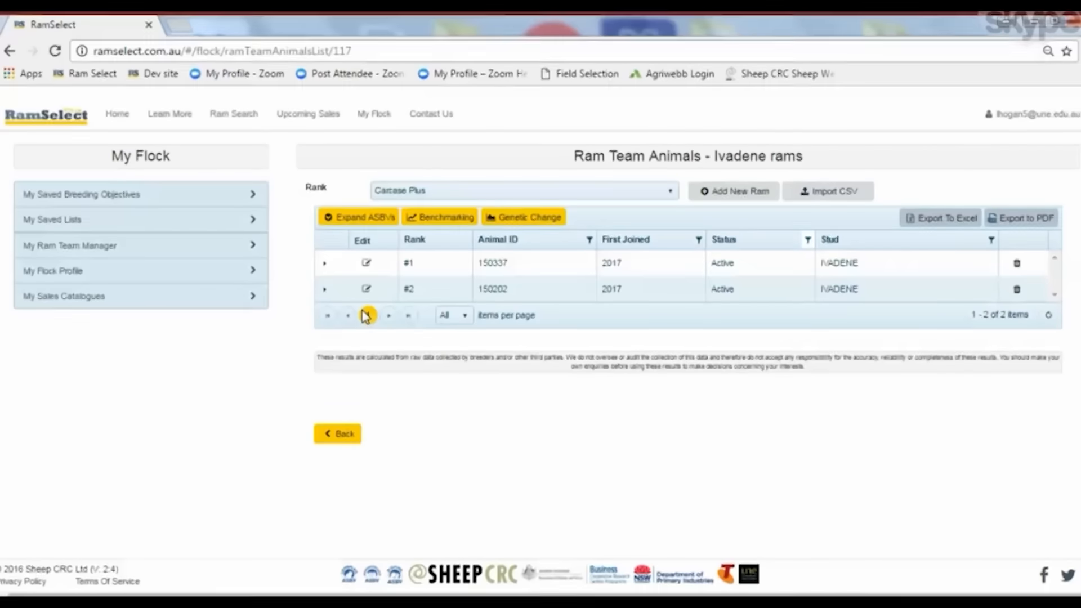
{"action": "left_click", "coordinate": [731, 194]}
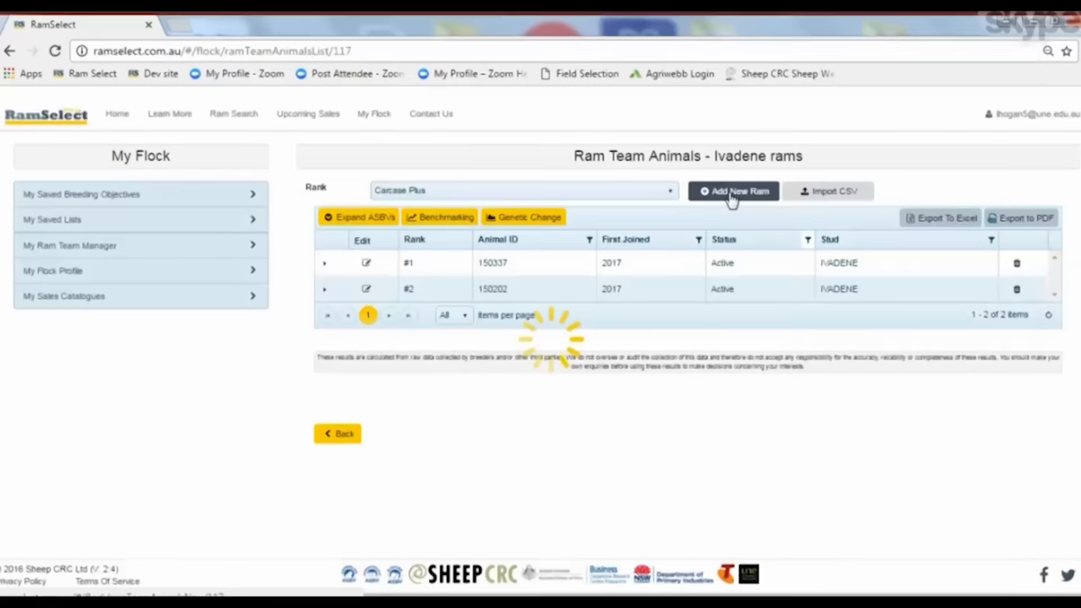
{"action": "left_click", "coordinate": [549, 224]}
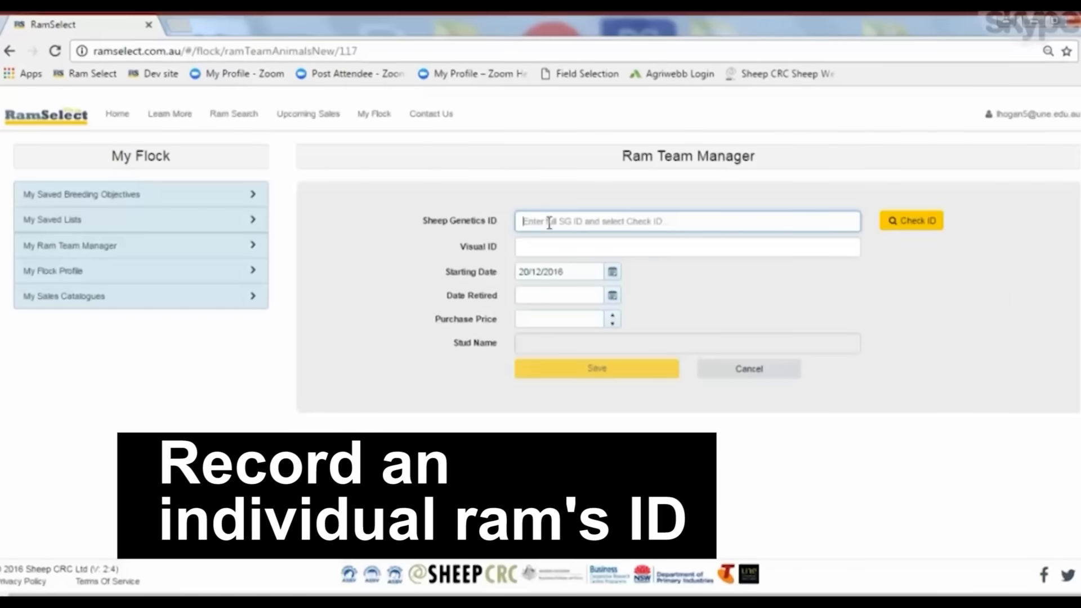
{"action": "type", "text": "1611"}
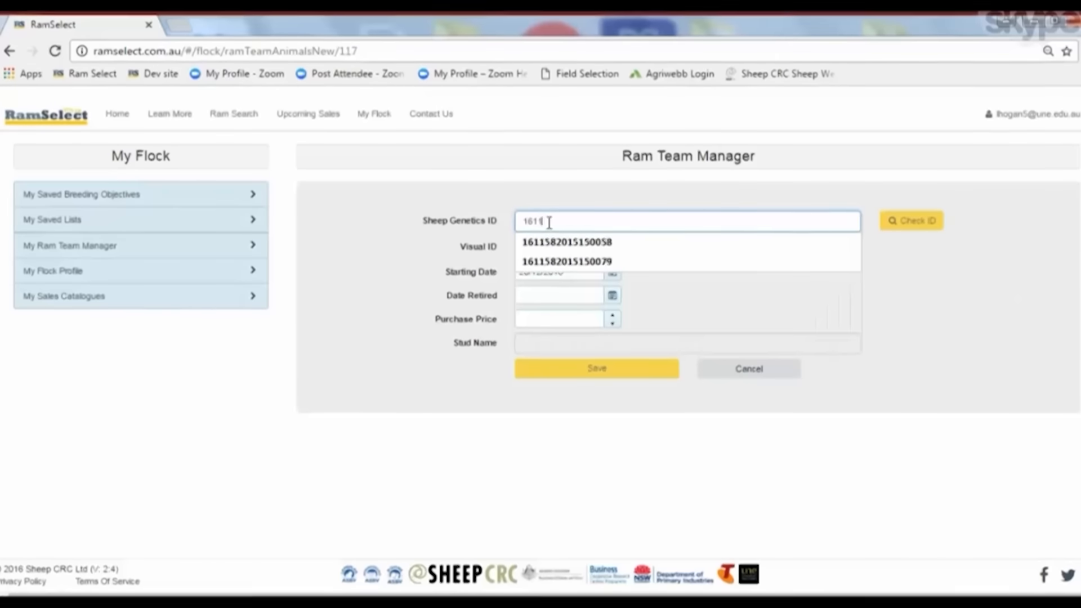
{"action": "type", "text": "582015150079"}
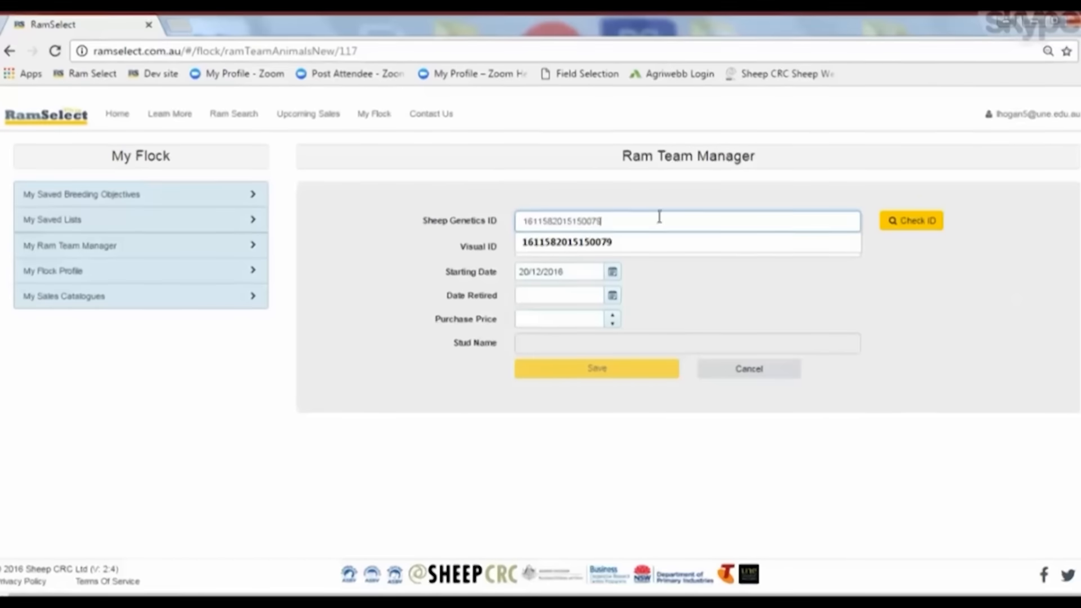
{"action": "left_click", "coordinate": [913, 228]}
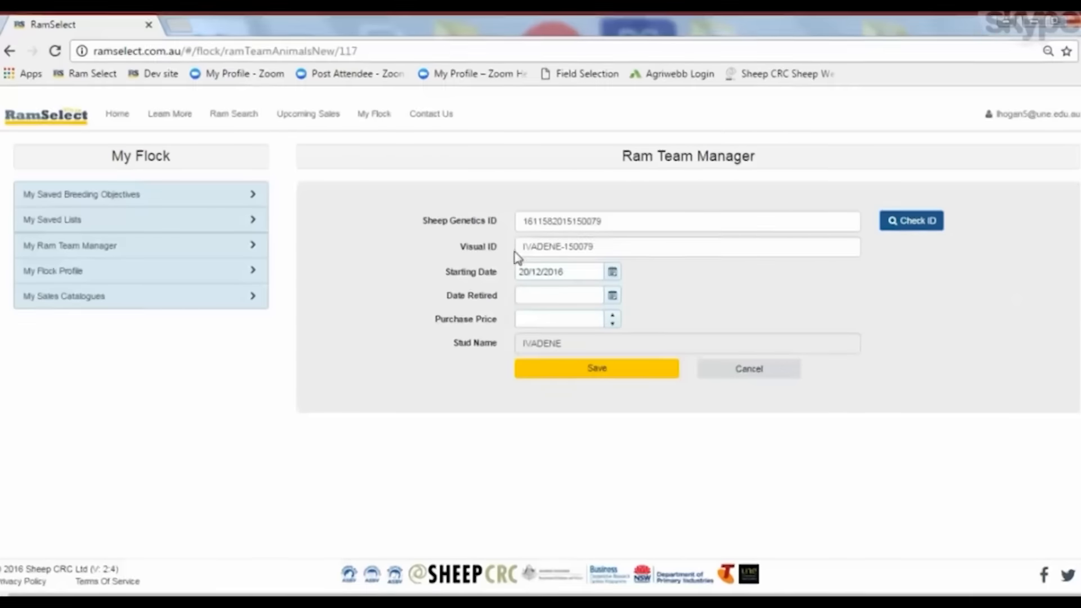
{"action": "left_click", "coordinate": [589, 382]}
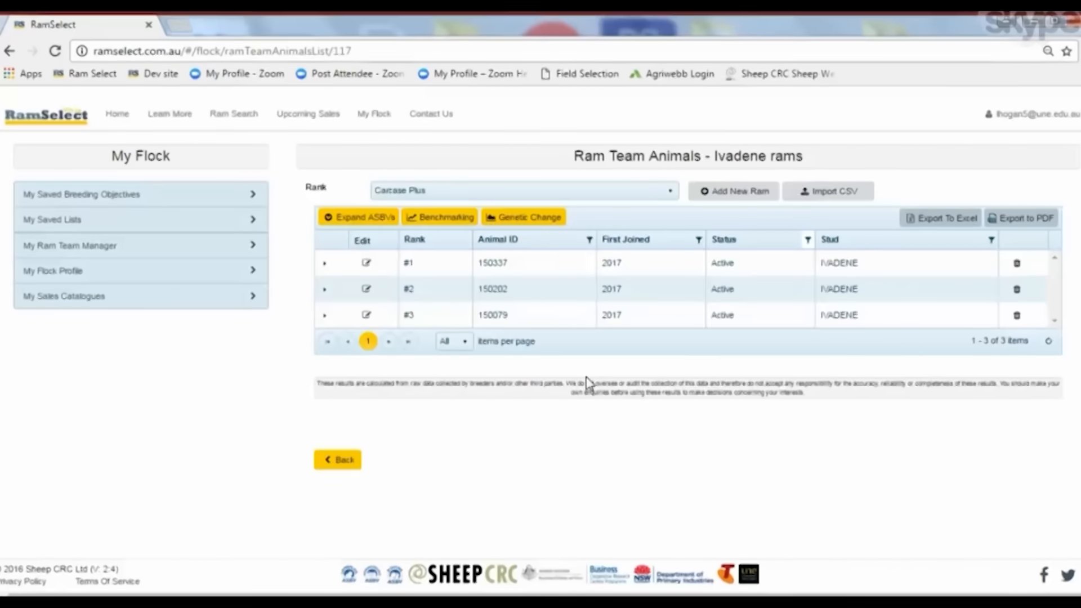
Open the Kennedy Creek ram team's animal list and view its benchmarking against the industry
{"action": "left_click", "coordinate": [716, 319]}
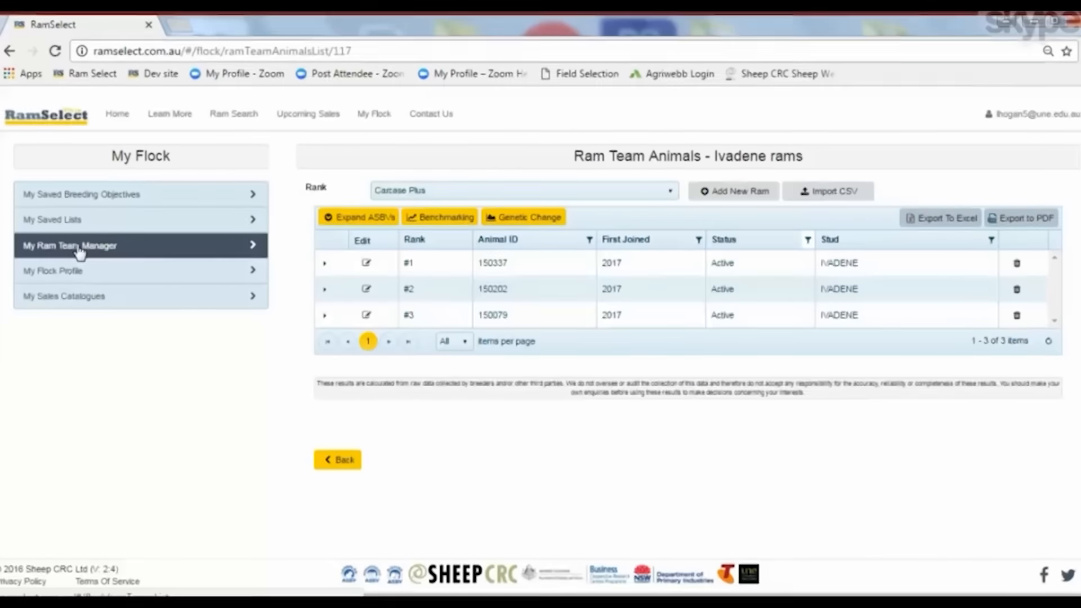
{"action": "left_click", "coordinate": [80, 254]}
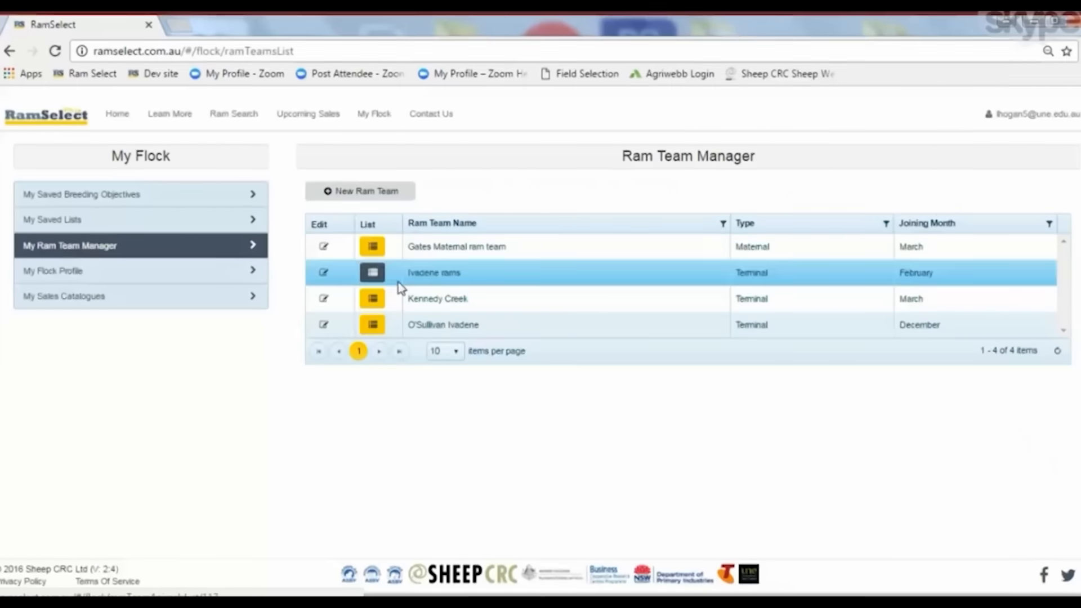
{"action": "left_click", "coordinate": [374, 304]}
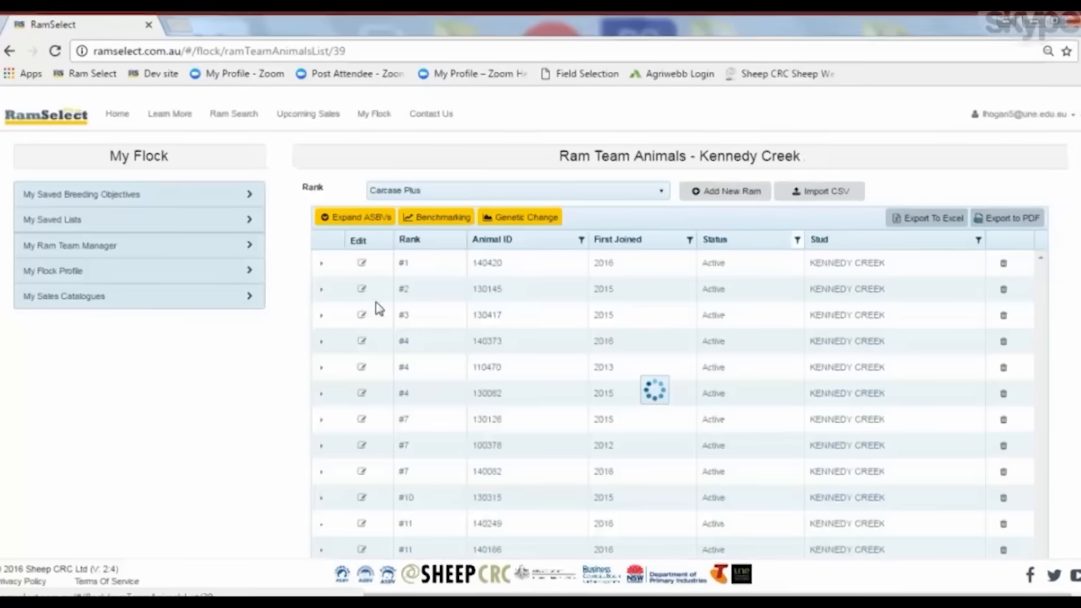
{"action": "scroll", "coordinate": [480, 346], "scroll_direction": "down", "scroll_amount": 1}
{"action": "scroll", "coordinate": [481, 345], "scroll_direction": "down", "scroll_amount": 10}
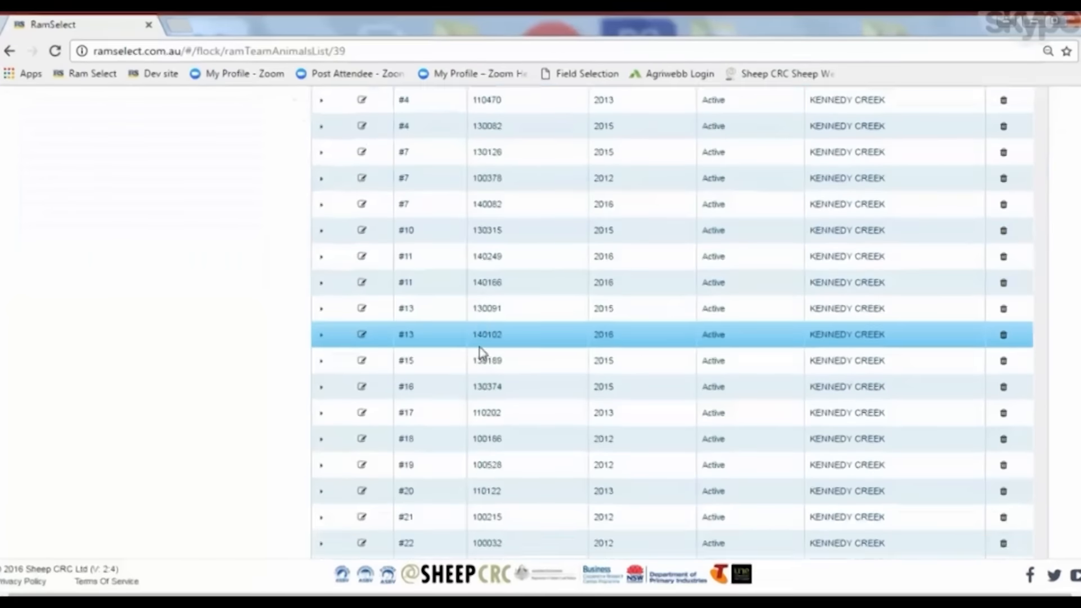
{"action": "scroll", "coordinate": [480, 345], "scroll_direction": "up", "scroll_amount": 7}
{"action": "scroll", "coordinate": [481, 345], "scroll_direction": "up", "scroll_amount": 4}
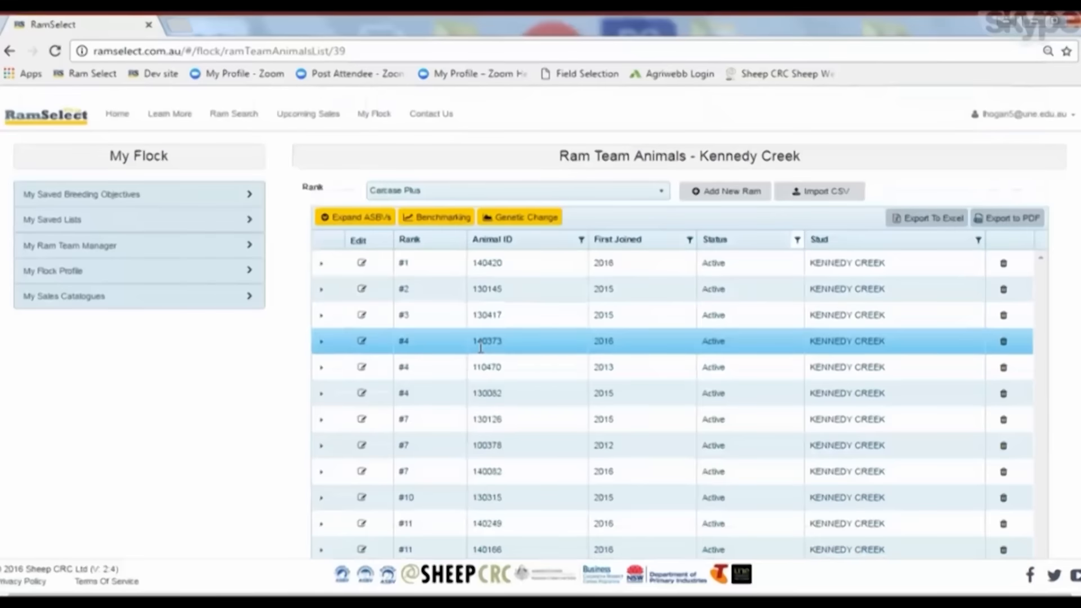
{"action": "left_click", "coordinate": [439, 220]}
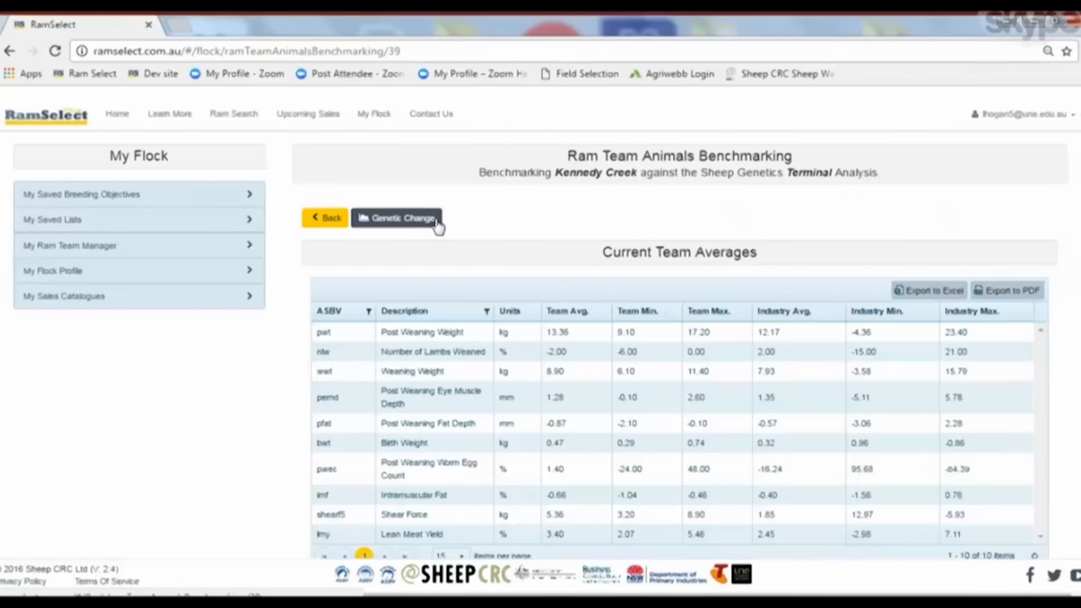
Examine the benchmarking charts comparing team and industry distributions and averages for each trait
{"action": "left_click", "coordinate": [437, 220]}
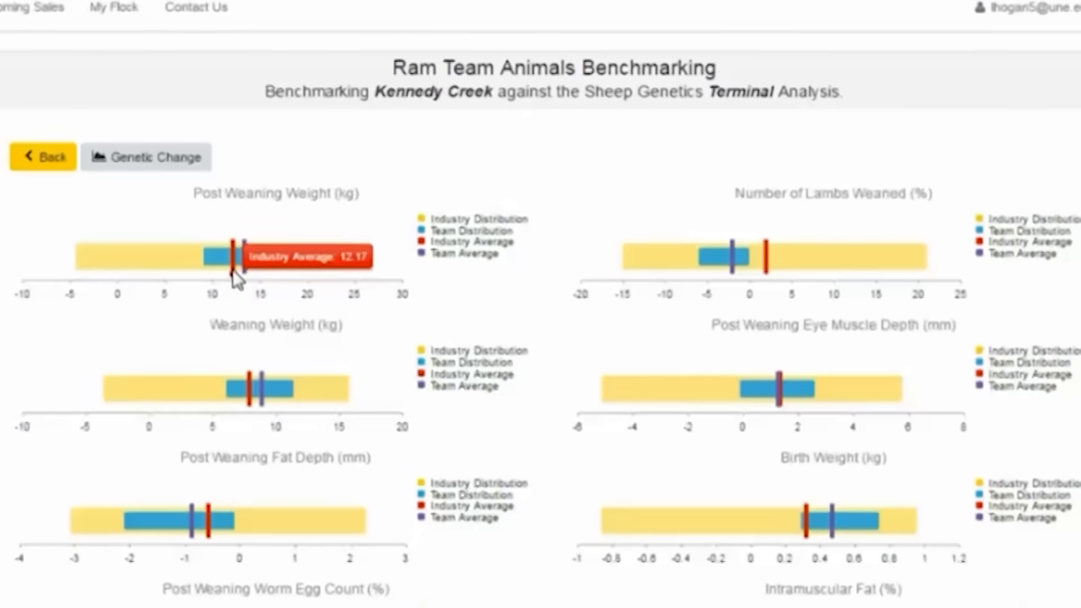
{"action": "scroll", "coordinate": [539, 356], "scroll_direction": "down", "scroll_amount": 2}
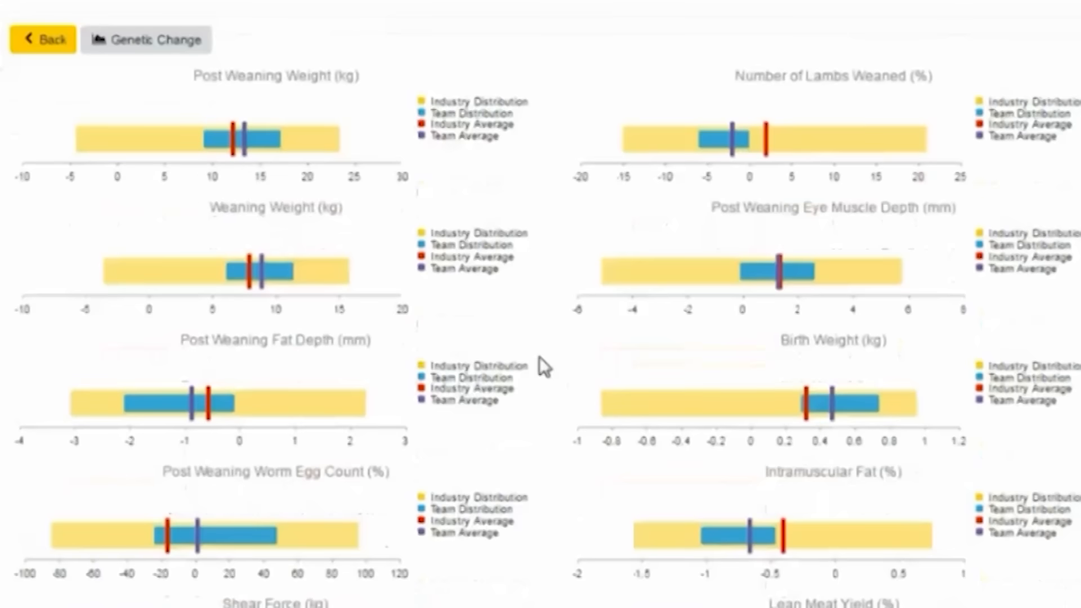
{"action": "mouse_move", "coordinate": [600, 421]}
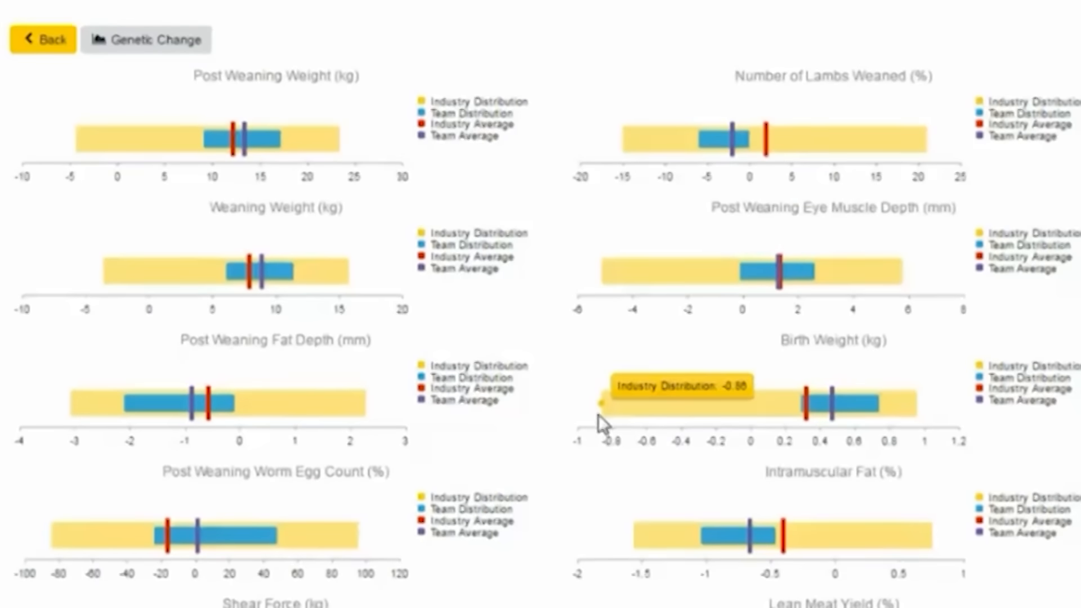
{"action": "mouse_move", "coordinate": [917, 397]}
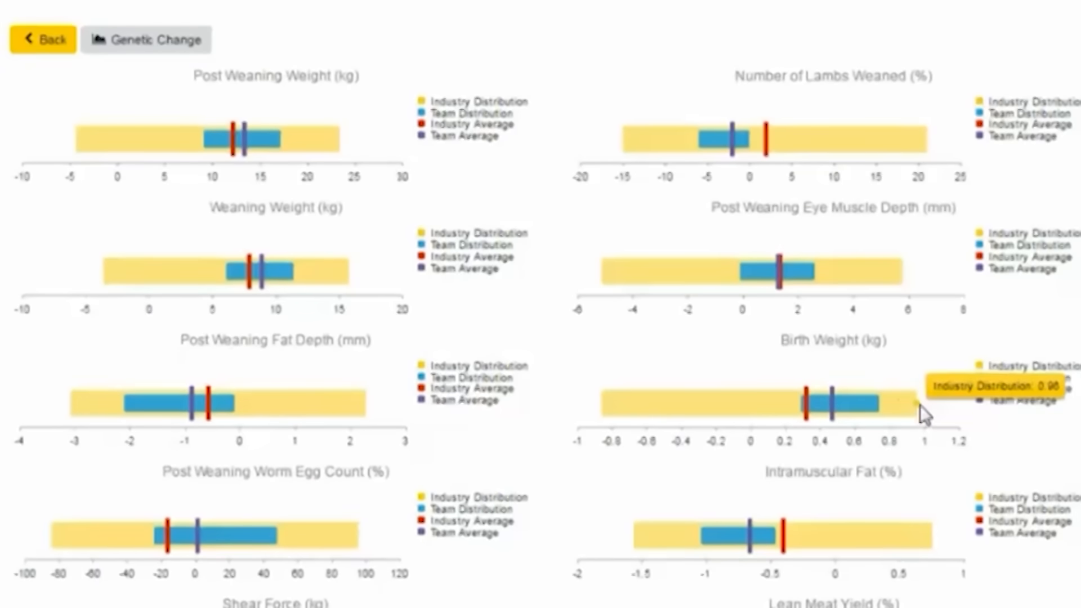
{"action": "mouse_move", "coordinate": [875, 406]}
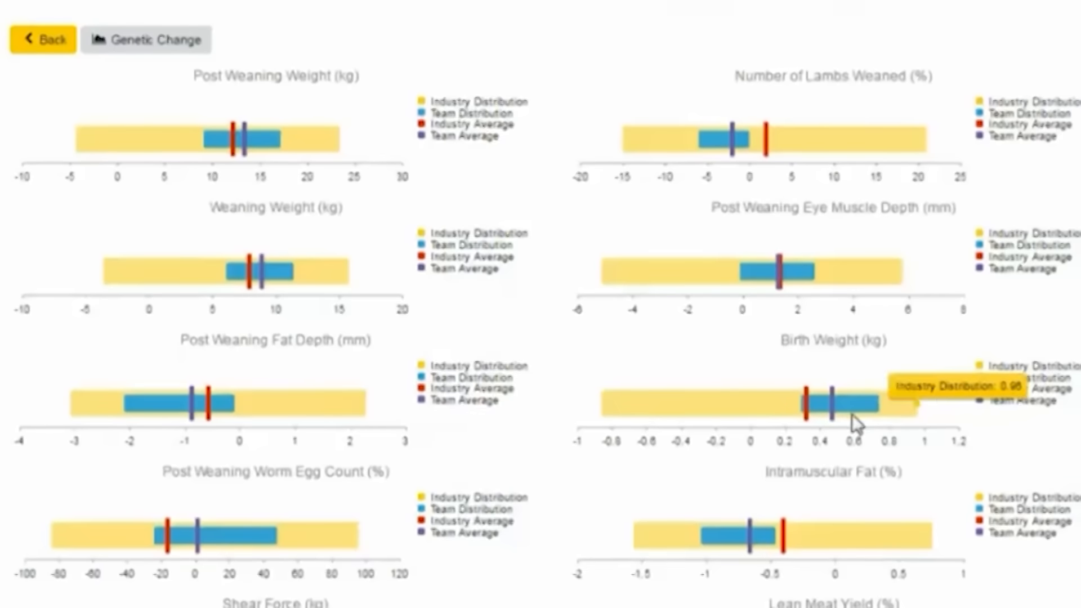
{"action": "mouse_move", "coordinate": [832, 406]}
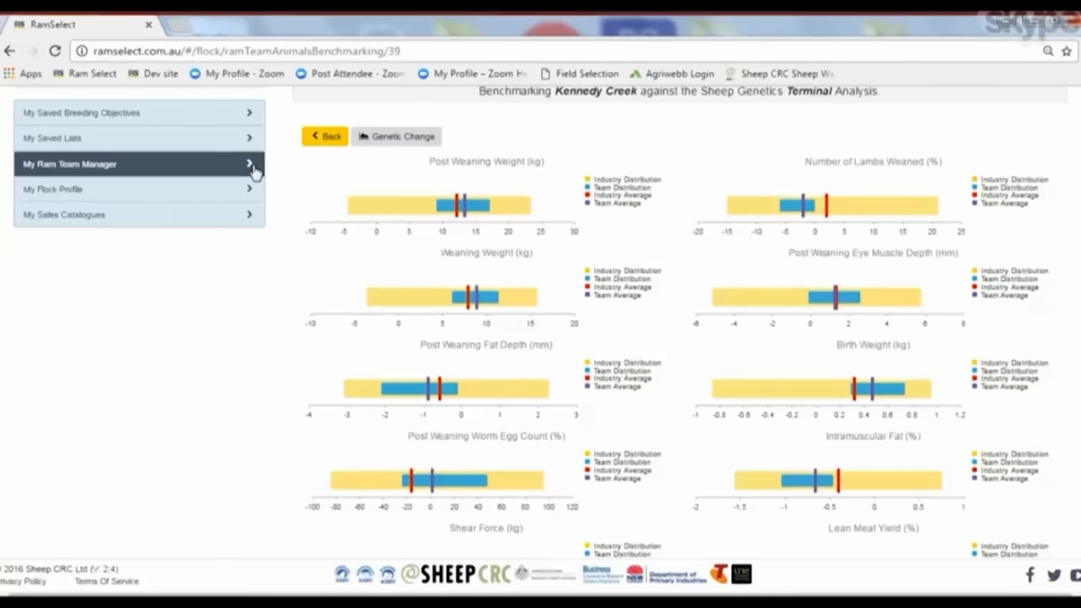
View the Kennedy Creek team's genetic change per year plots, then go back
{"action": "left_click", "coordinate": [415, 142]}
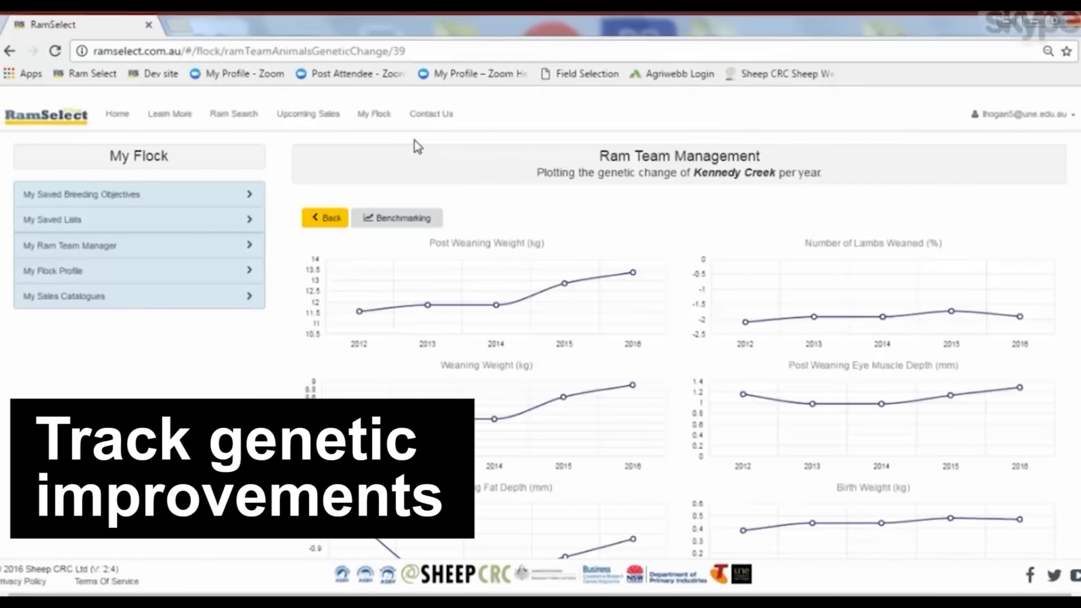
{"action": "scroll", "coordinate": [256, 426], "scroll_direction": "down", "scroll_amount": 1}
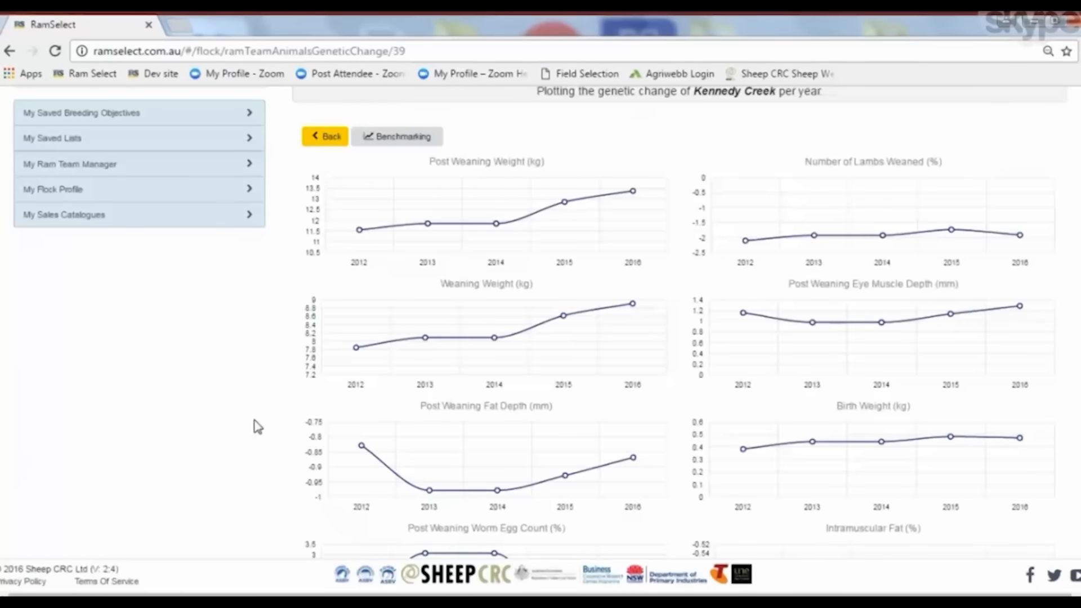
{"action": "left_click", "coordinate": [321, 138]}
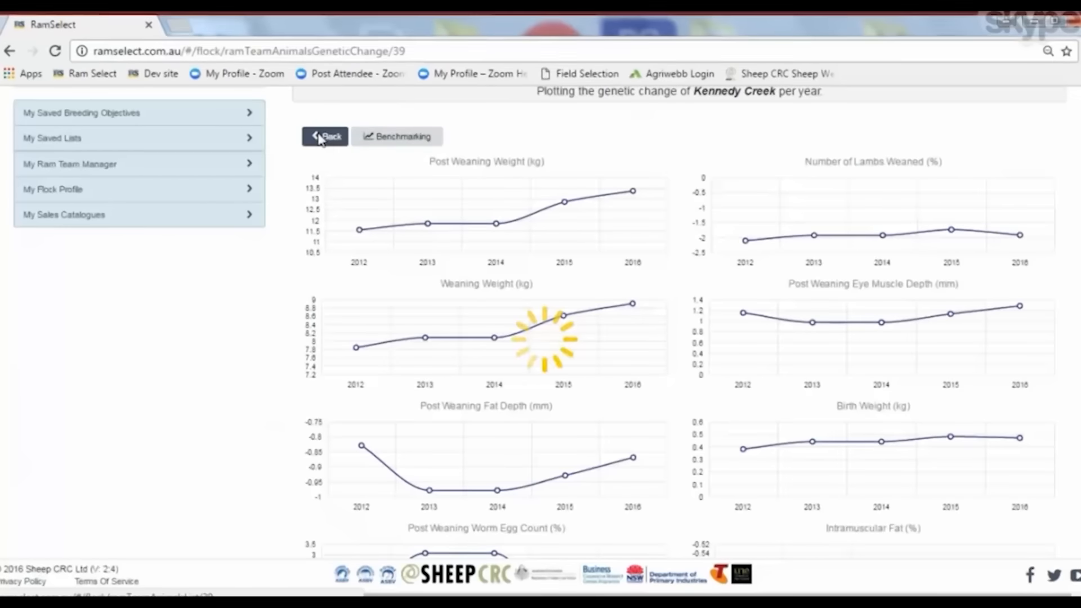